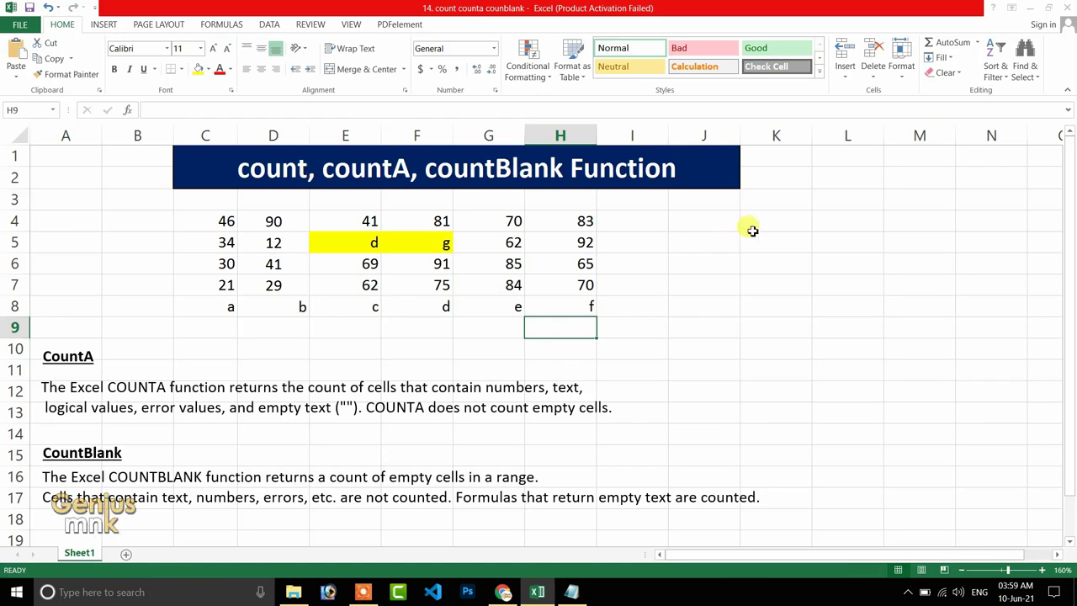
Examine the numbers and letters in the data block C4:H8 and check how many cells it contains
left_click(736, 216)
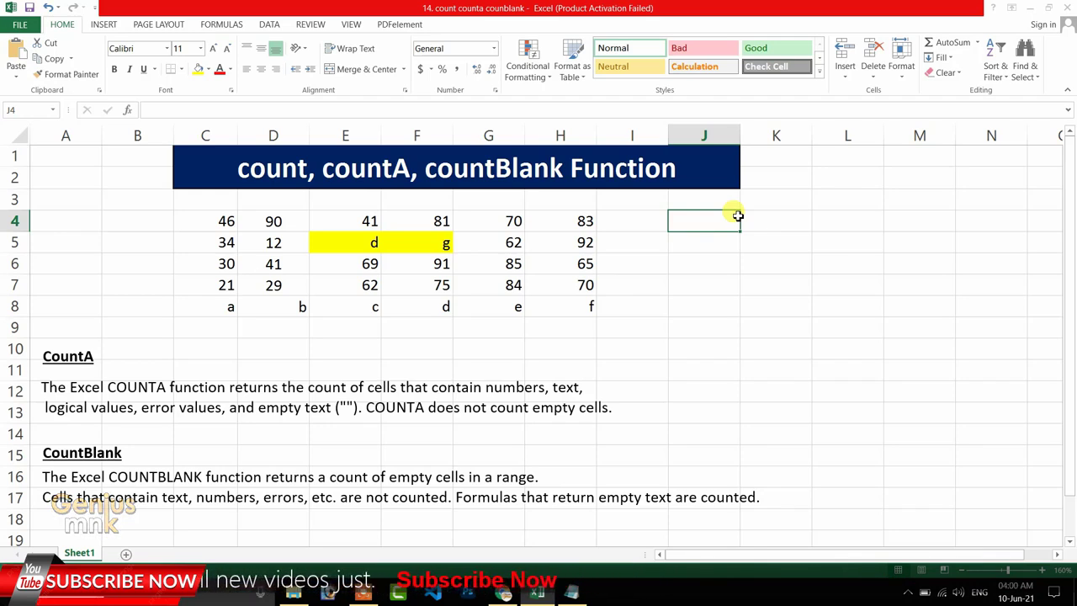
key("alt")
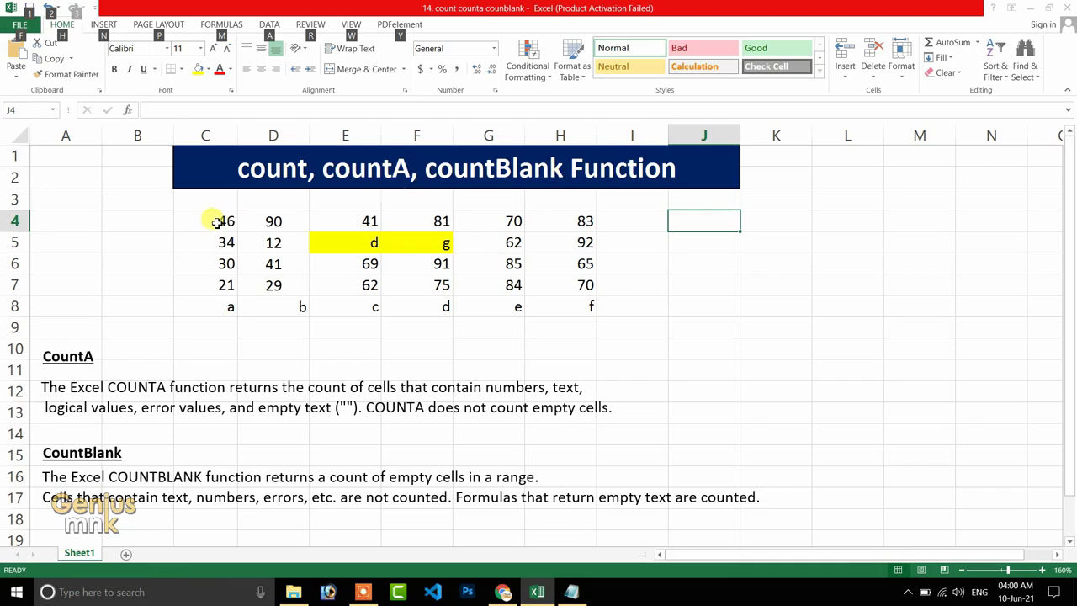
left_click_drag(217, 221, 225, 309)
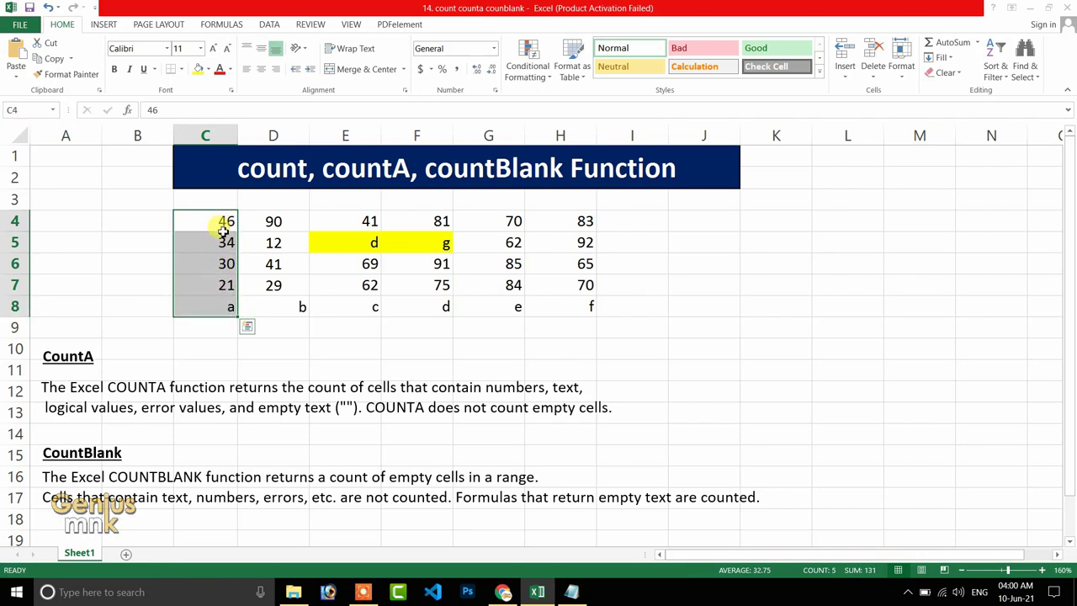
left_click(277, 239)
left_click(351, 257)
left_click(448, 261)
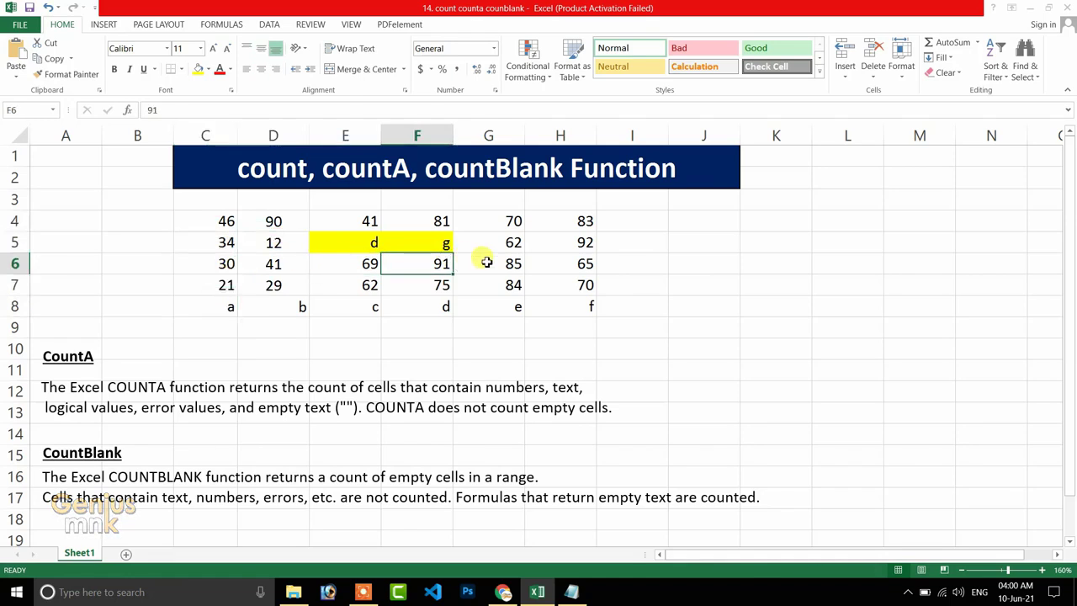
left_click(486, 260)
left_click(577, 282)
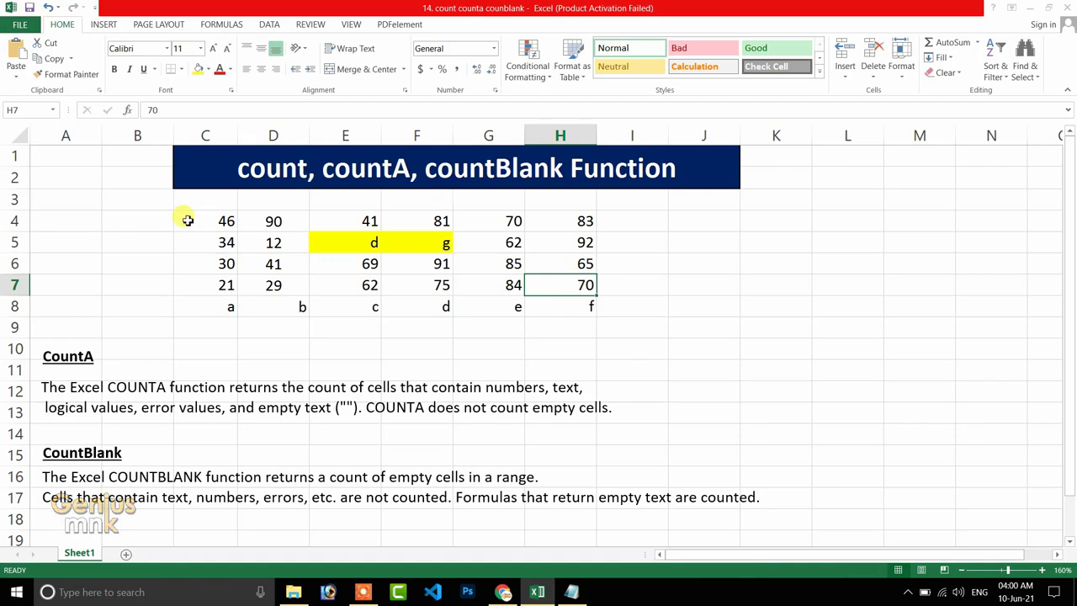
left_click_drag(188, 216, 559, 300)
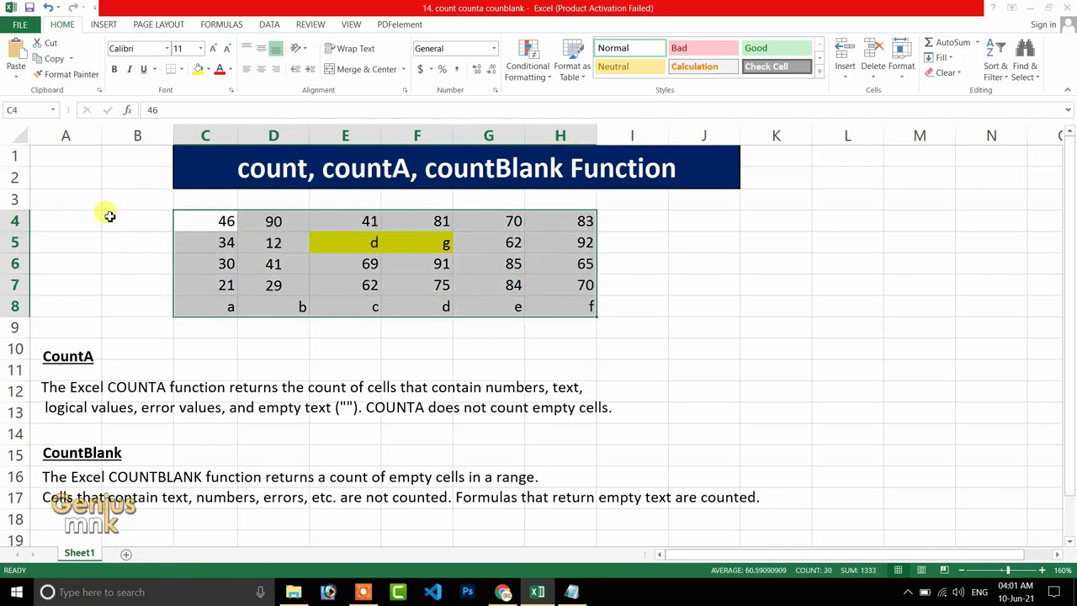
Enter 30 in cell A3 as a note of the data block's total cell count
left_click(78, 201)
type("30")
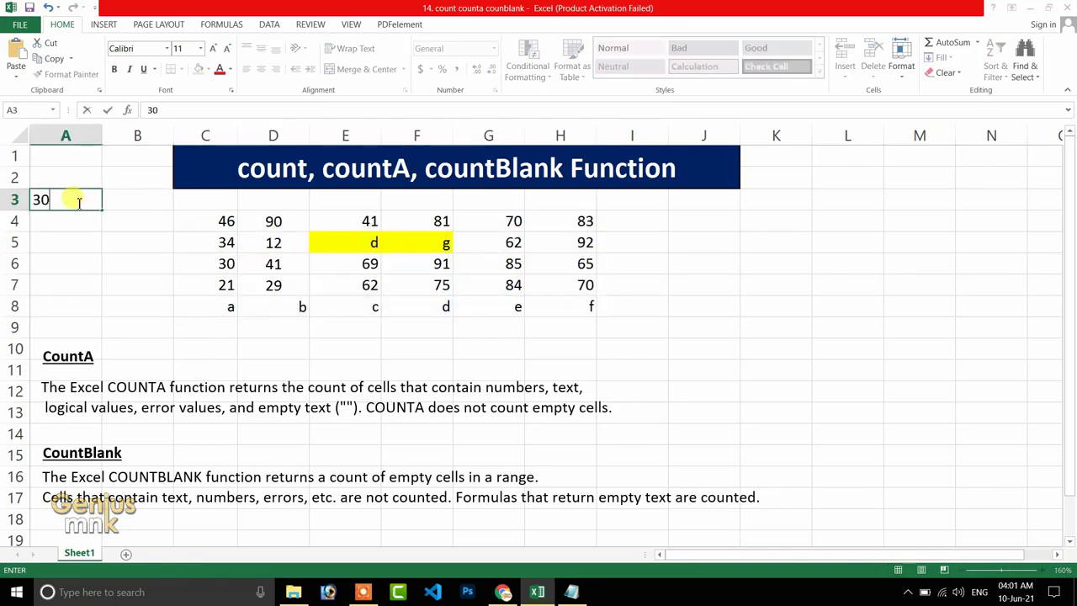
key("Return")
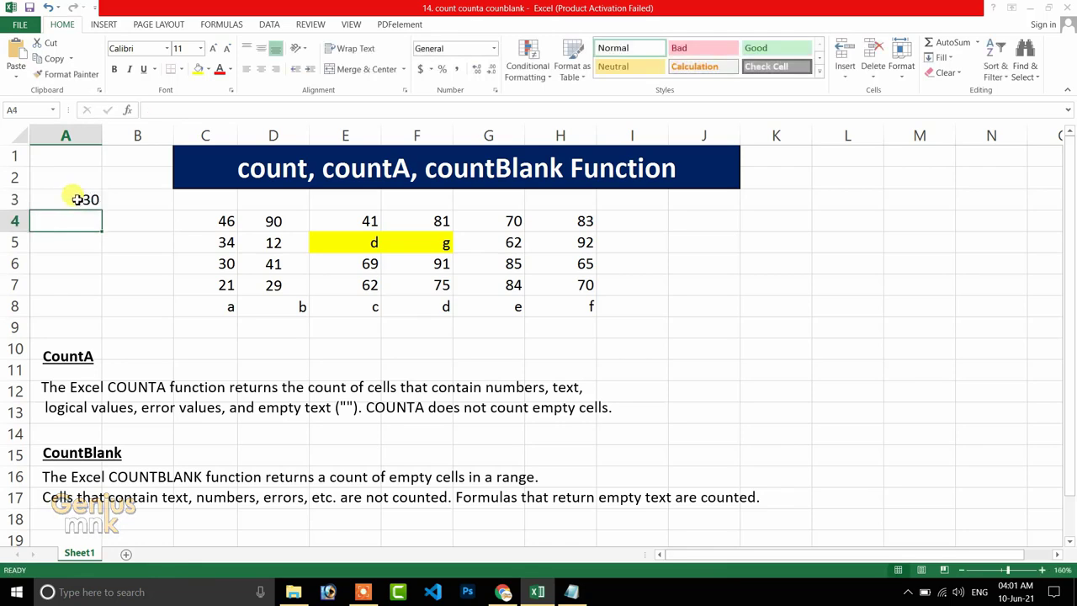
left_click(220, 218)
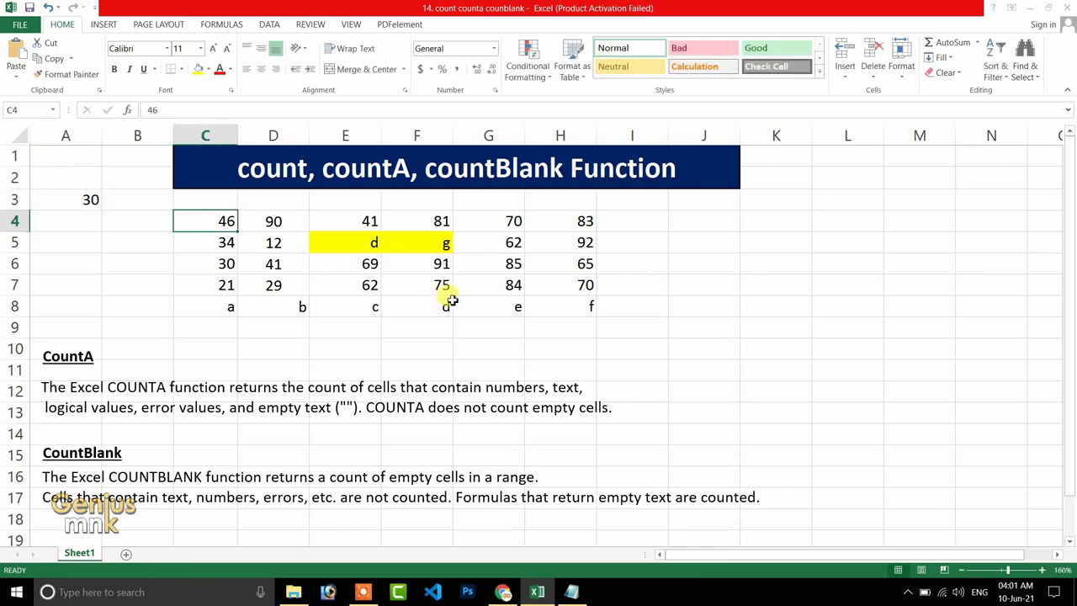
left_click(558, 308)
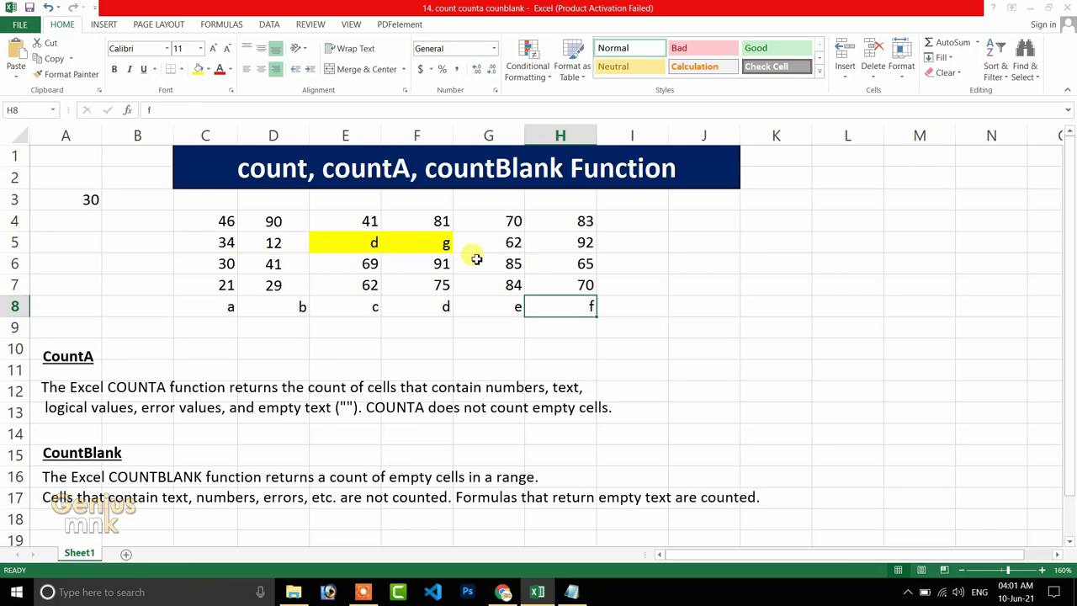
Enter the label "count" in cell K4
left_click(816, 219)
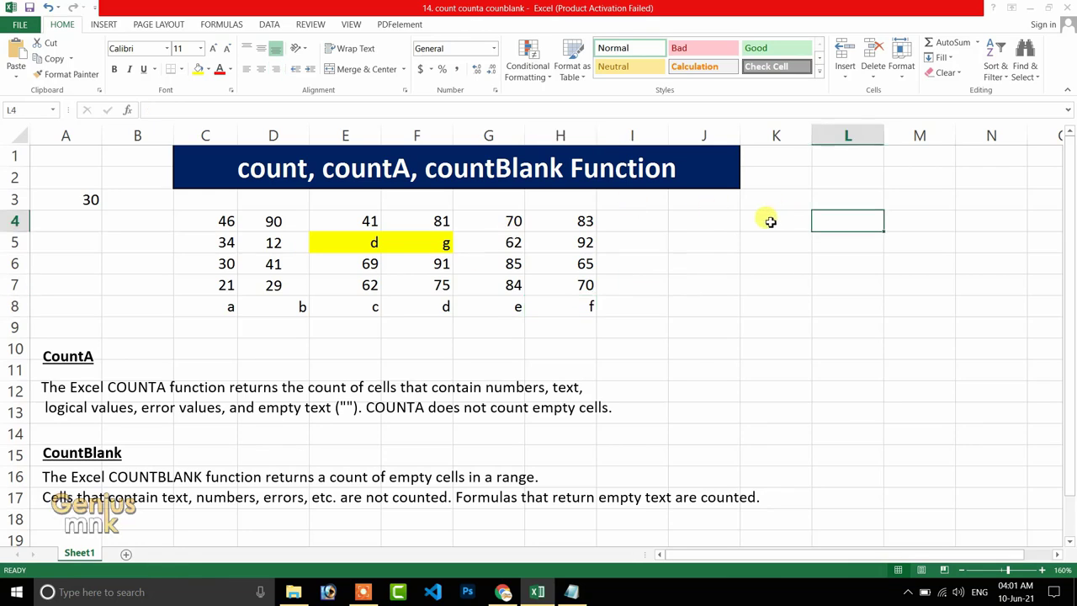
left_click(767, 221)
type("co")
key("BackSpace")
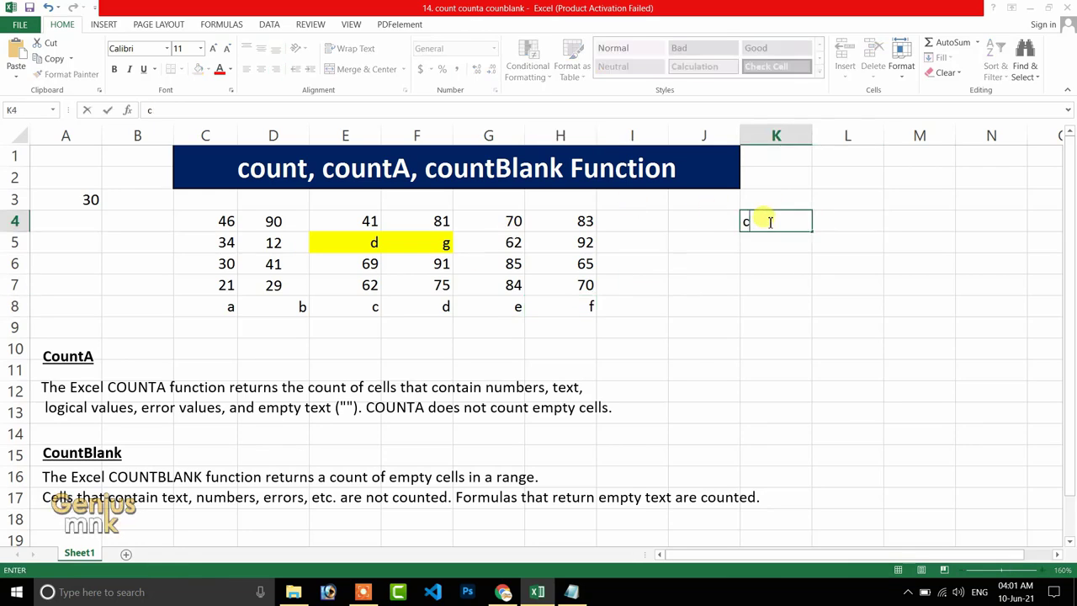
type("ount")
key("Tab")
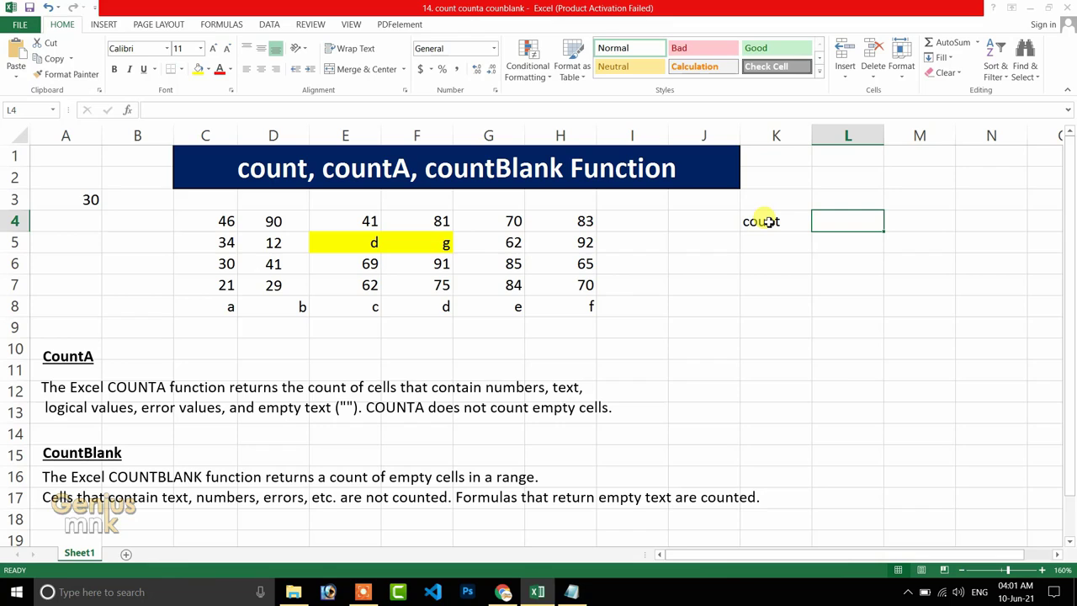
Count the numeric cells of the data block in cell L4 with the formula =COUNT(C4:H8)
type("=con")
key("BackSpace")
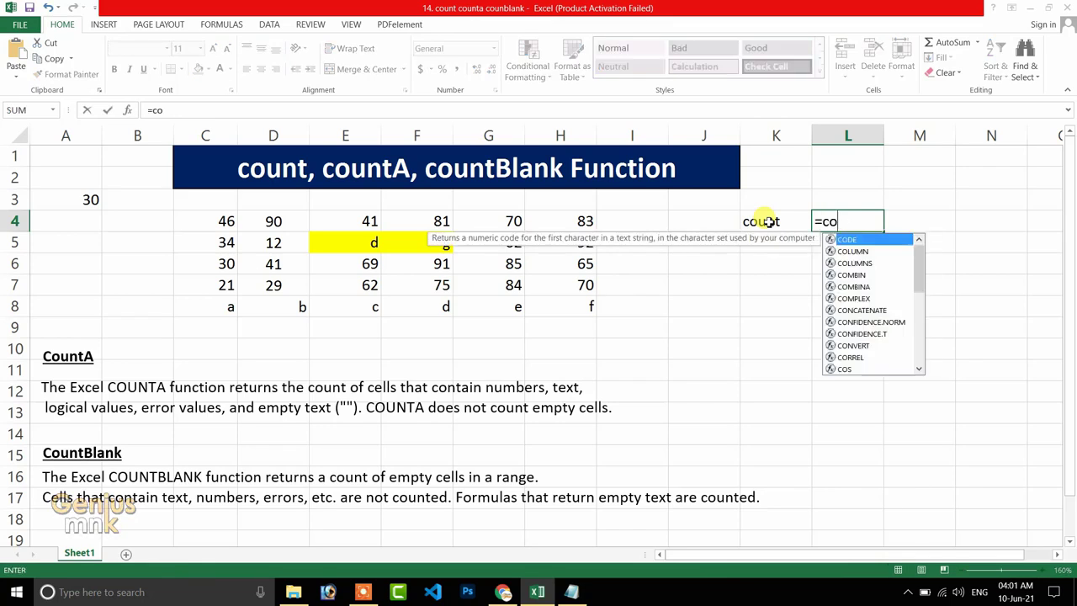
type("un")
key("Tab")
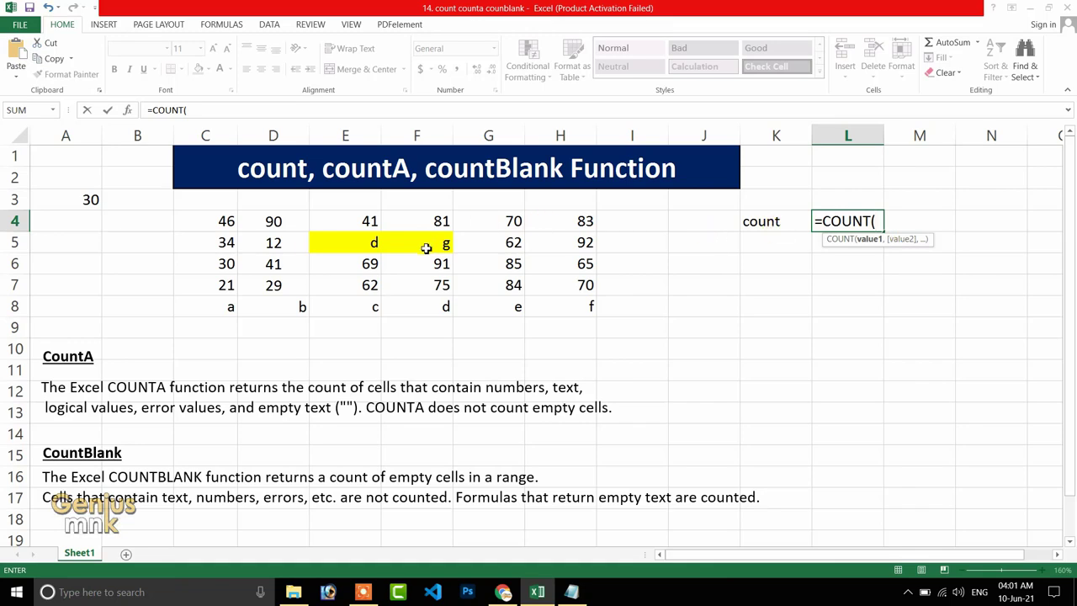
left_click(206, 213)
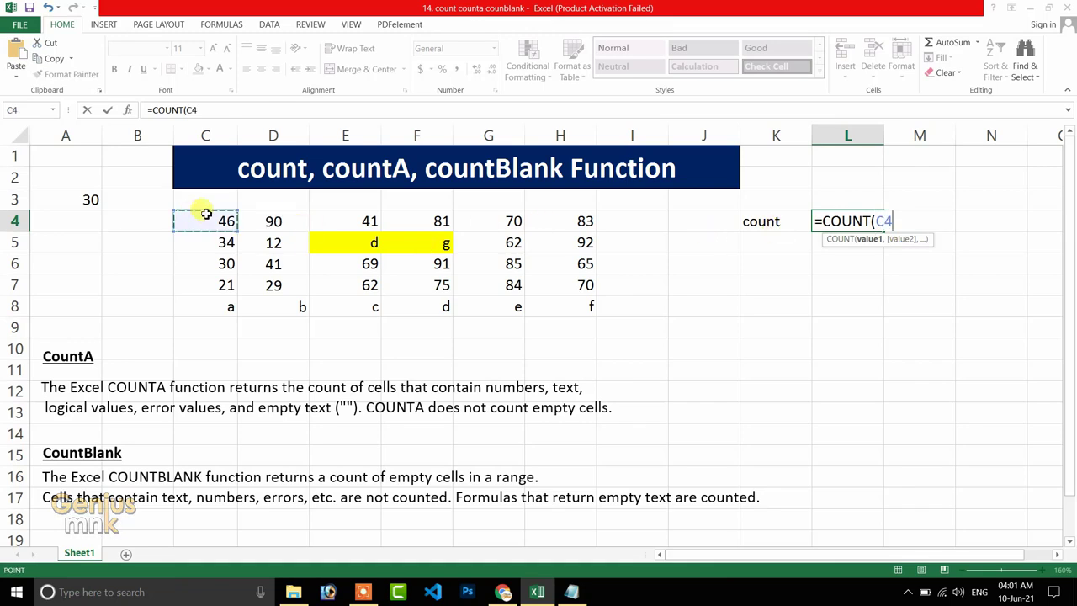
left_click_drag(205, 213, 545, 302)
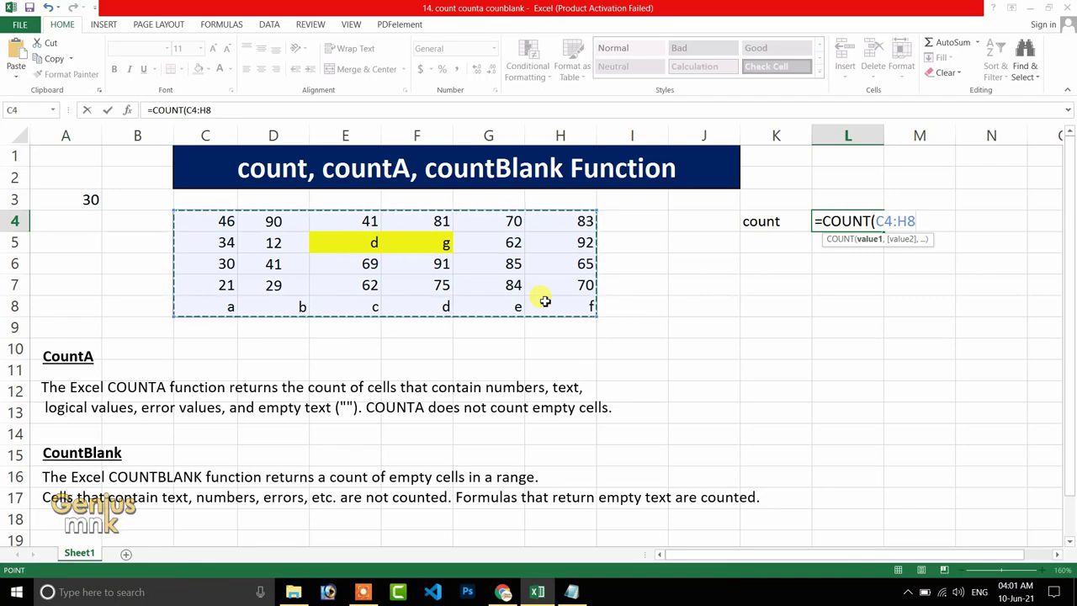
type(")")
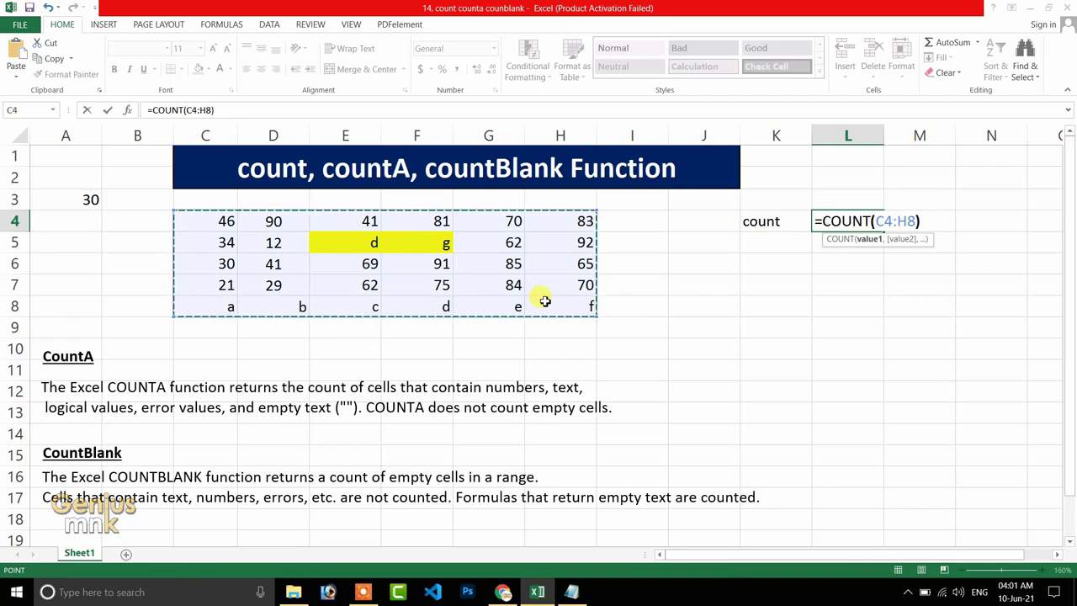
key("Return")
key("Left")
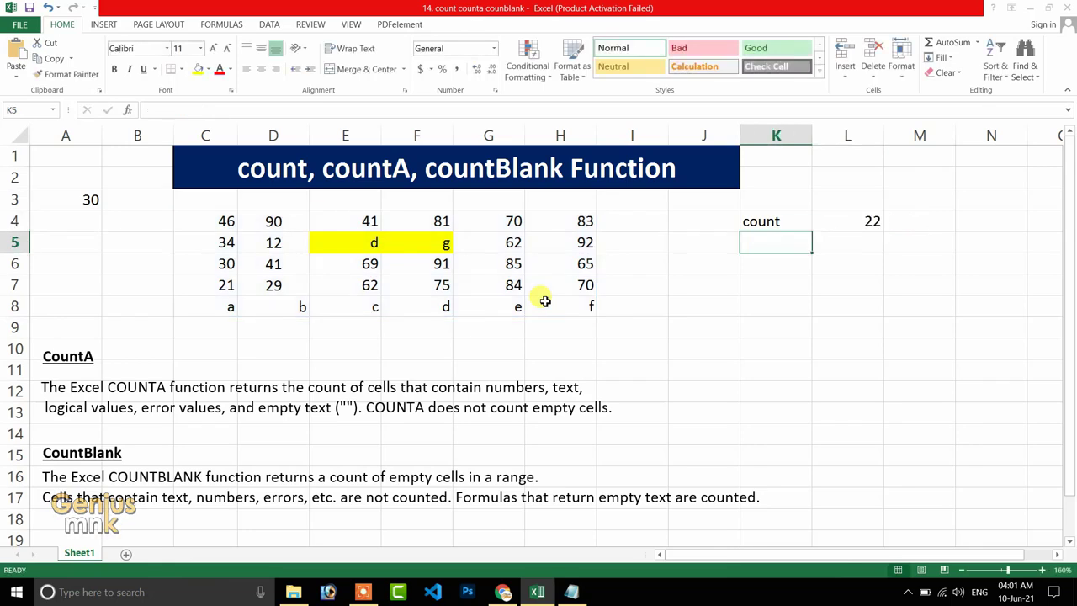
Compare the COUNT result in L4 with the text cells in C8:H8 and E5:F5 and the numbers above row 8
left_click(864, 217)
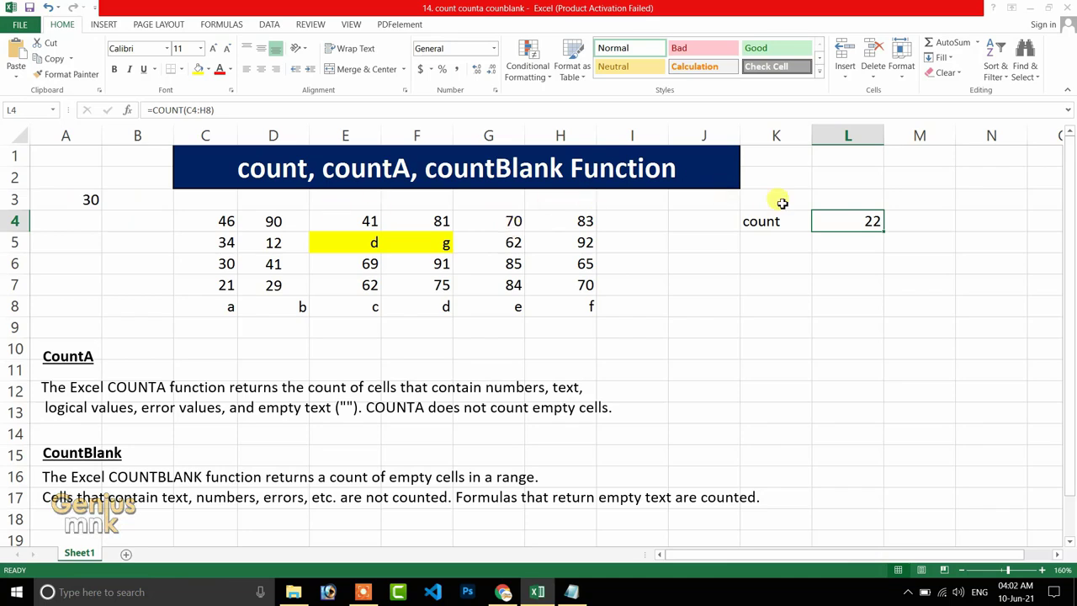
left_click(227, 307)
left_click_drag(227, 307, 583, 317)
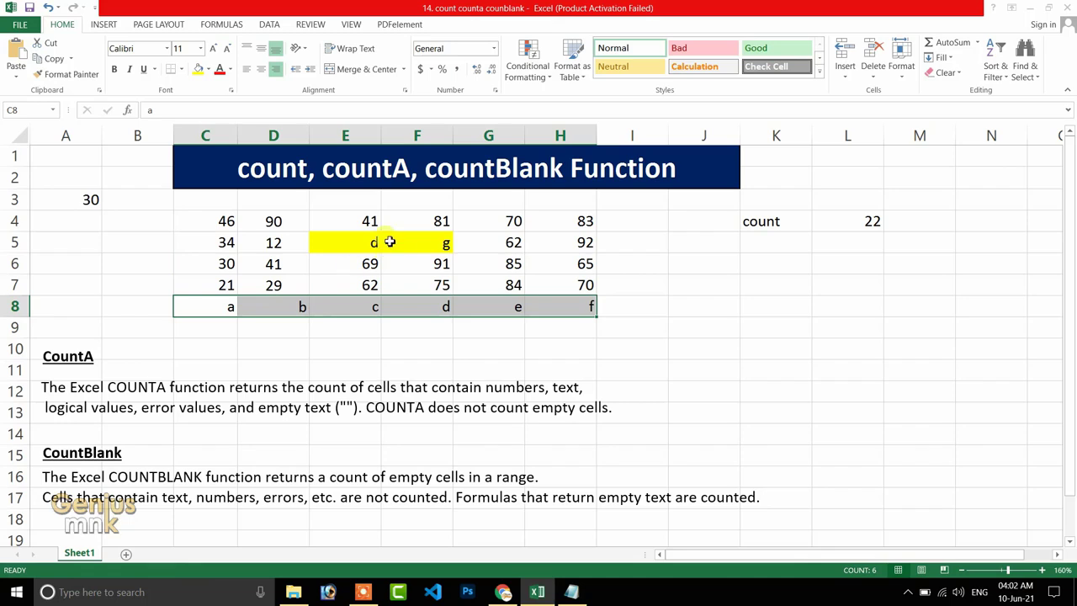
left_click_drag(216, 219, 562, 285)
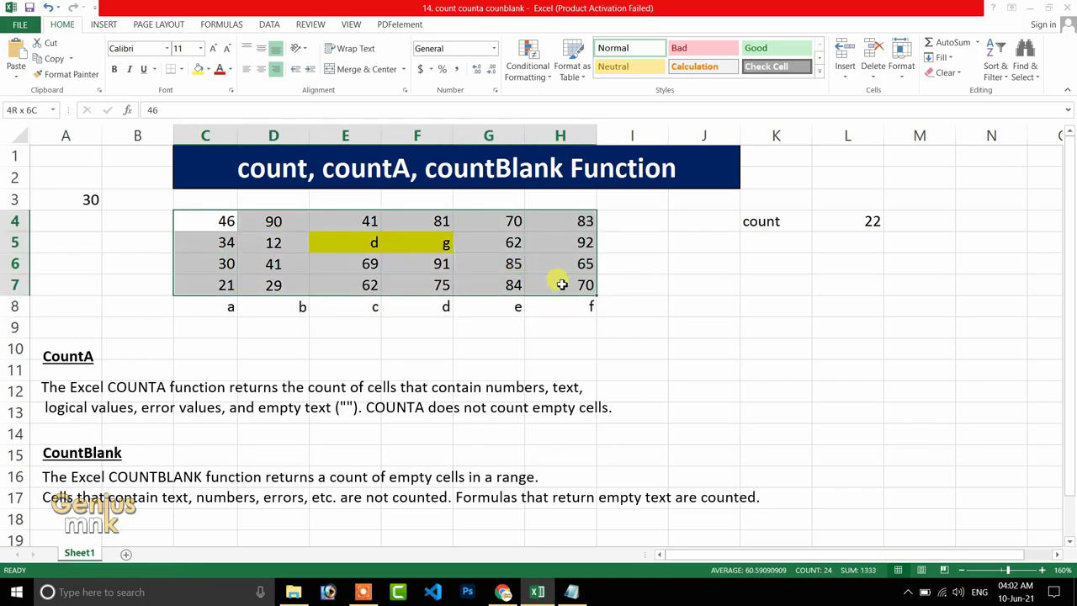
left_click(348, 243)
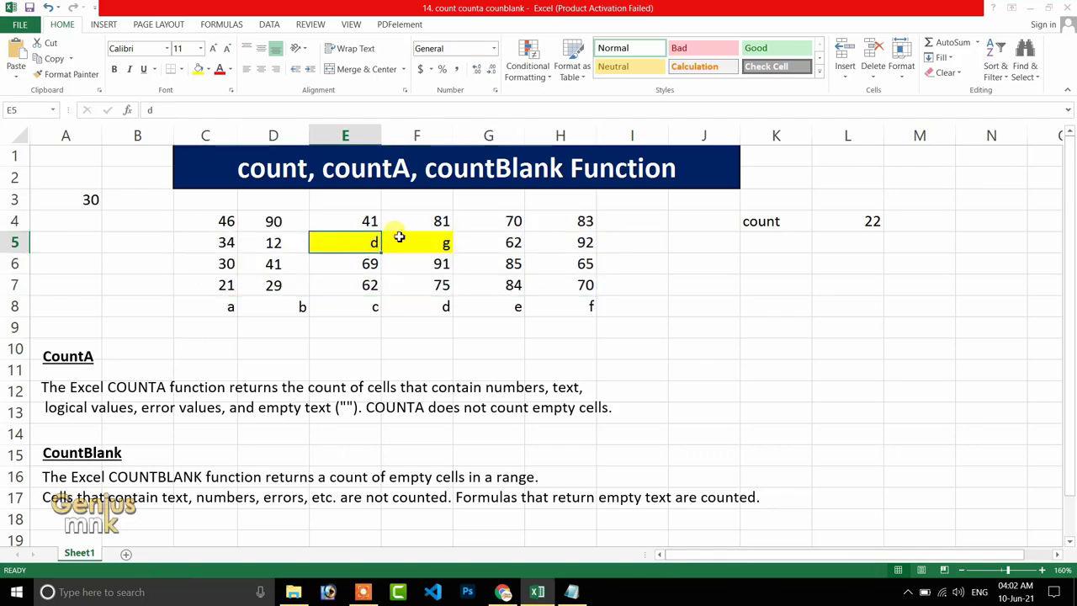
left_click_drag(399, 238, 418, 240)
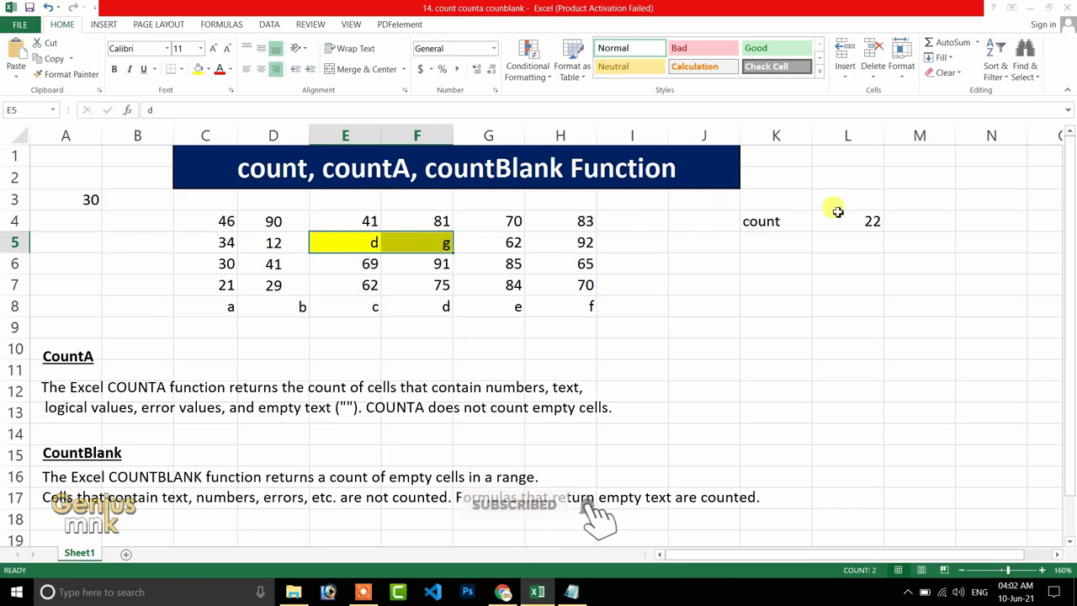
left_click(865, 218)
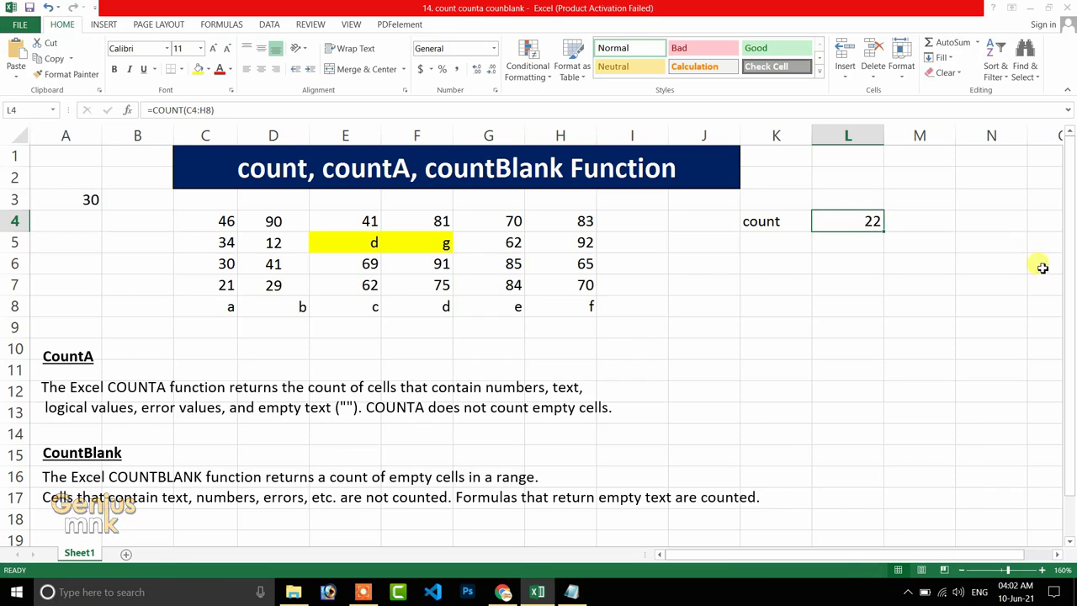
Enter the label "counta" in cell K6
left_click(764, 263)
type("oc")
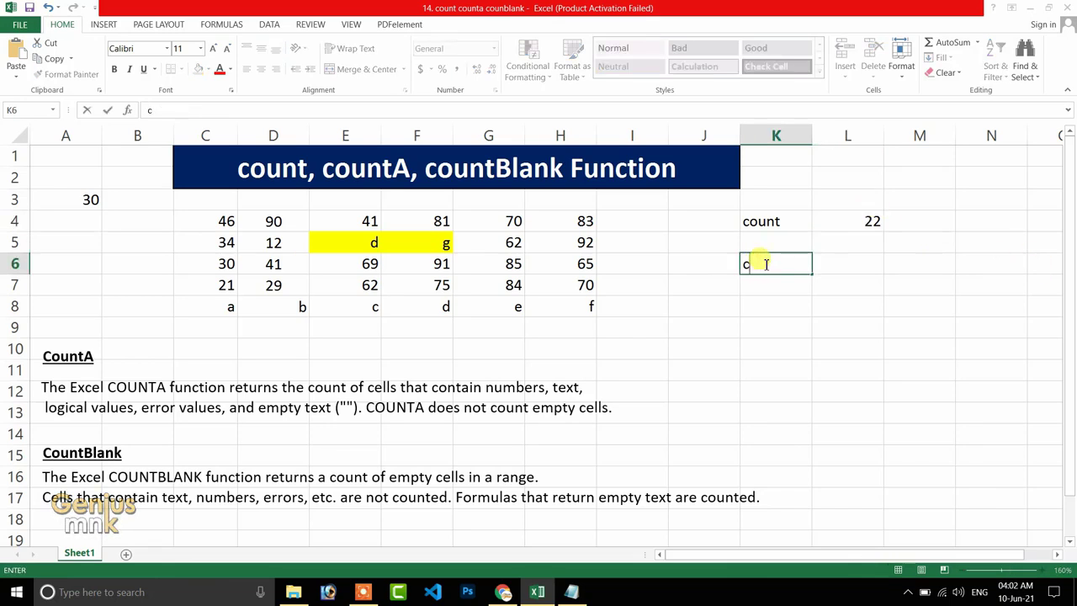
type("ounta")
key("Tab")
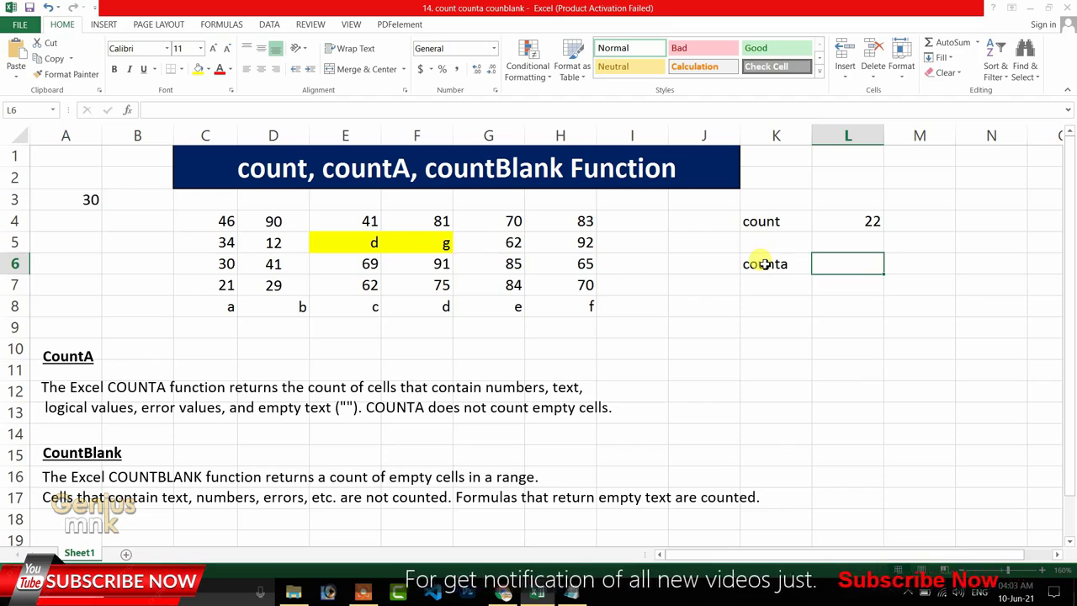
Enter the formula =COUNT(C4:H8) in cell L6, beside the counta label
type("=ount")
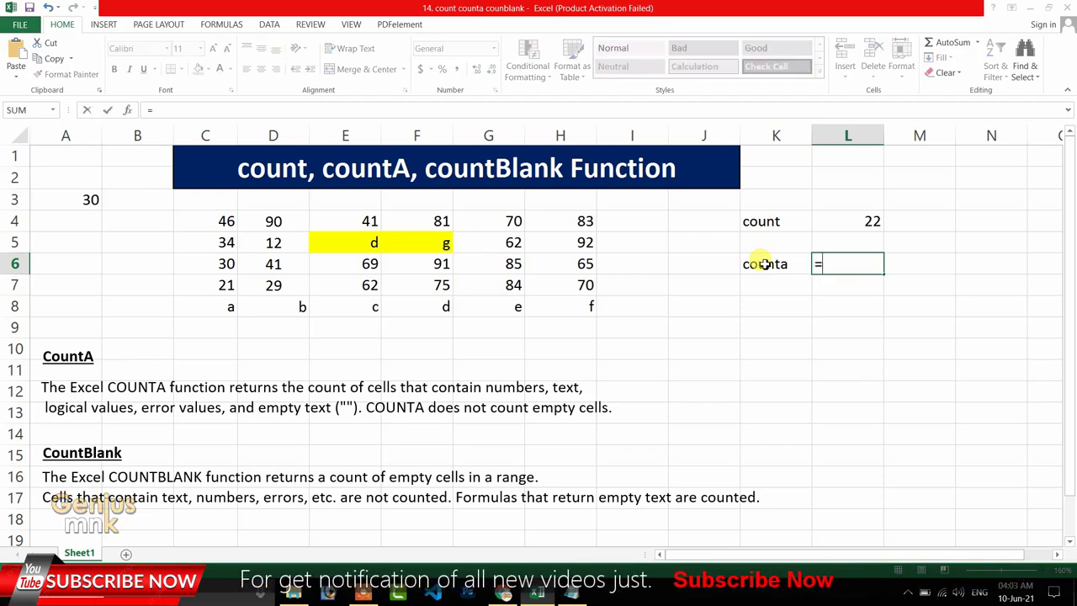
key("BackSpace")
key("BackSpace")
key("BackSpace")
key("BackSpace")
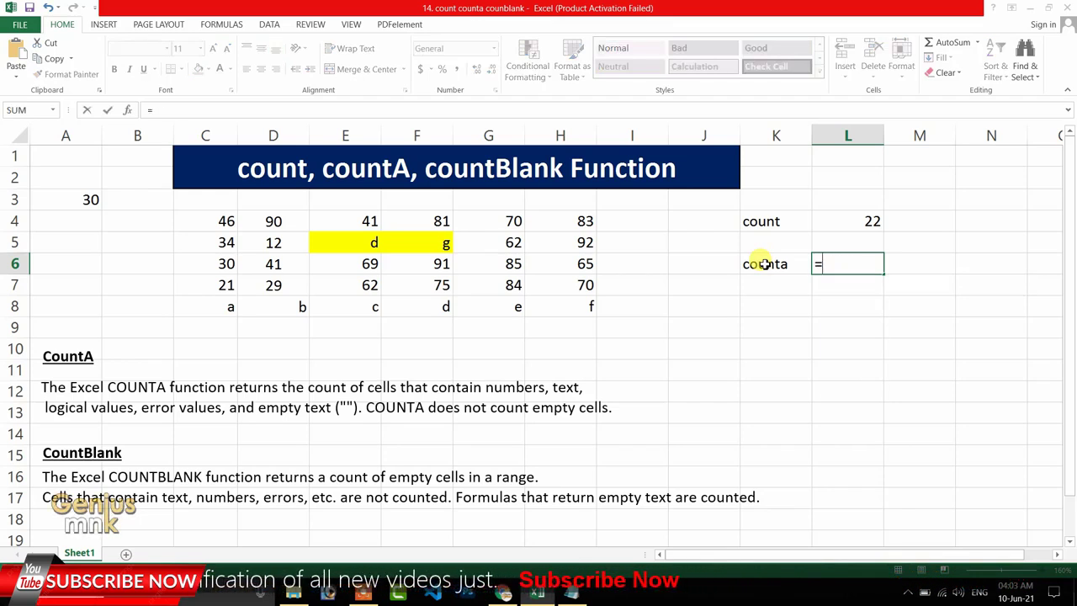
type("coun")
key("Tab")
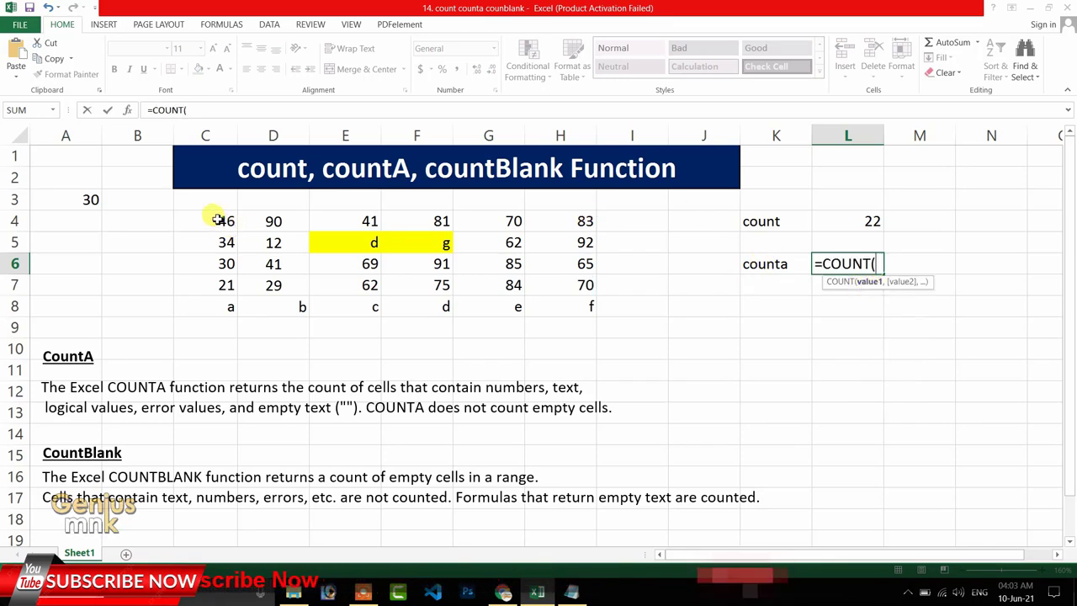
left_click_drag(217, 220, 562, 300)
type(")")
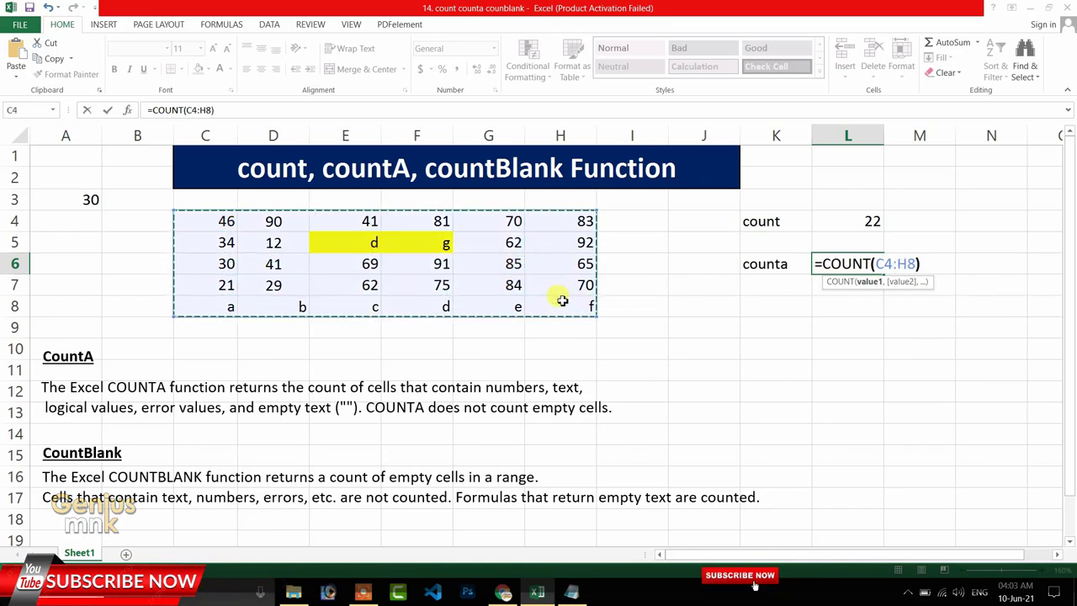
key("Return")
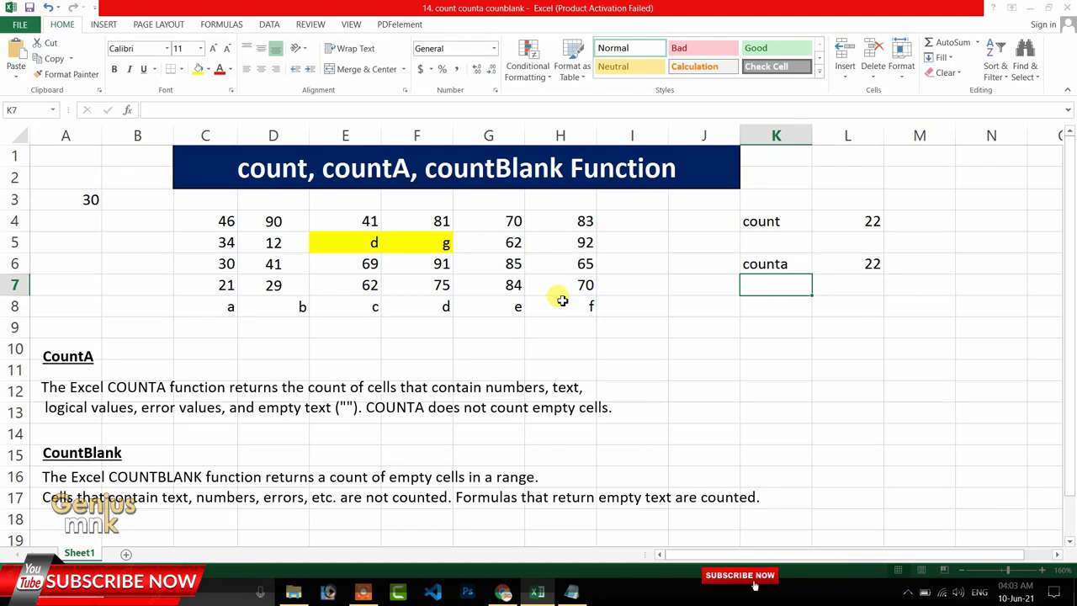
Replace the formula in L6 with =COUNTA(C4:H8) and select the data block C4:H8 for comparison
double_click(868, 259)
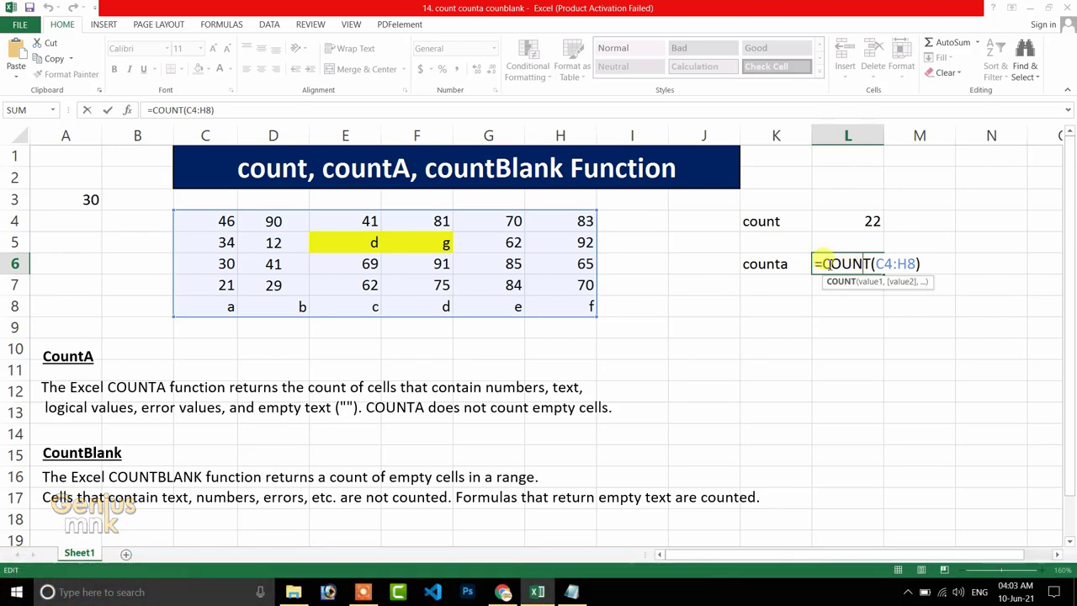
key("Escape")
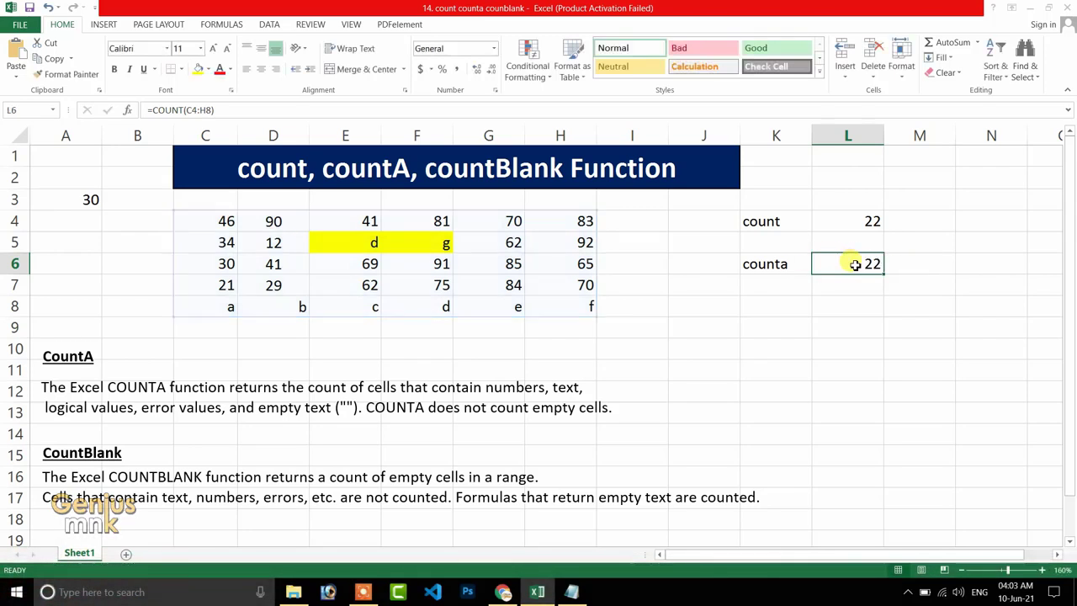
type("=counta")
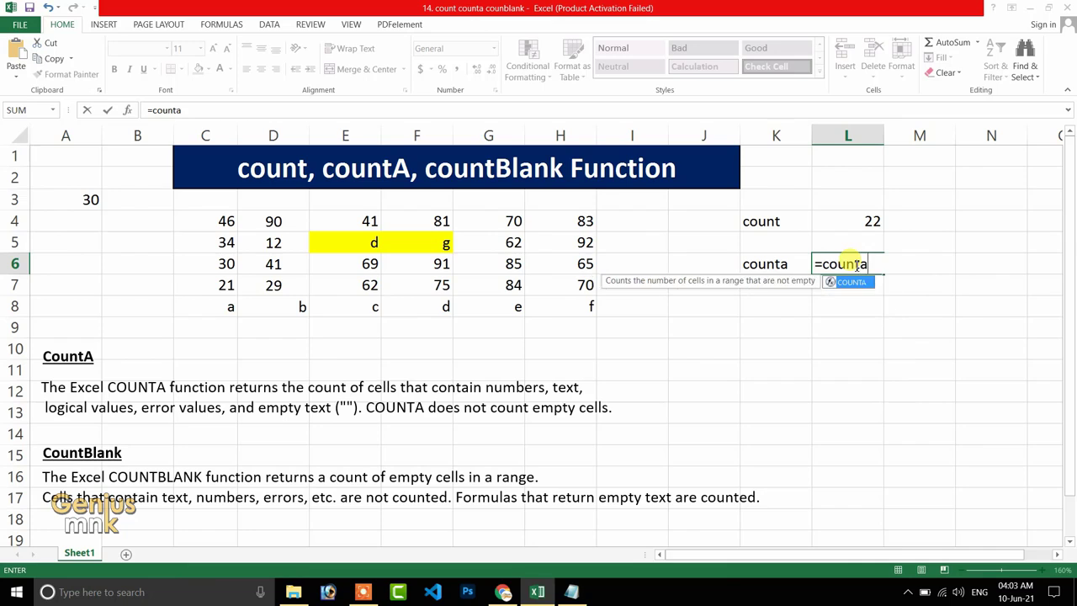
key("Tab")
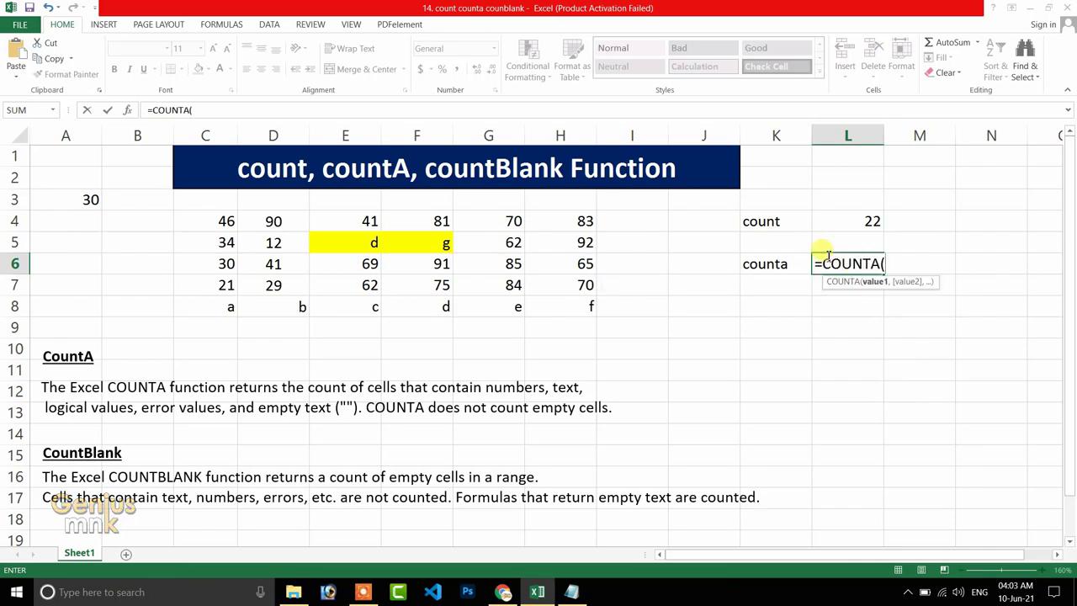
left_click_drag(226, 219, 552, 302)
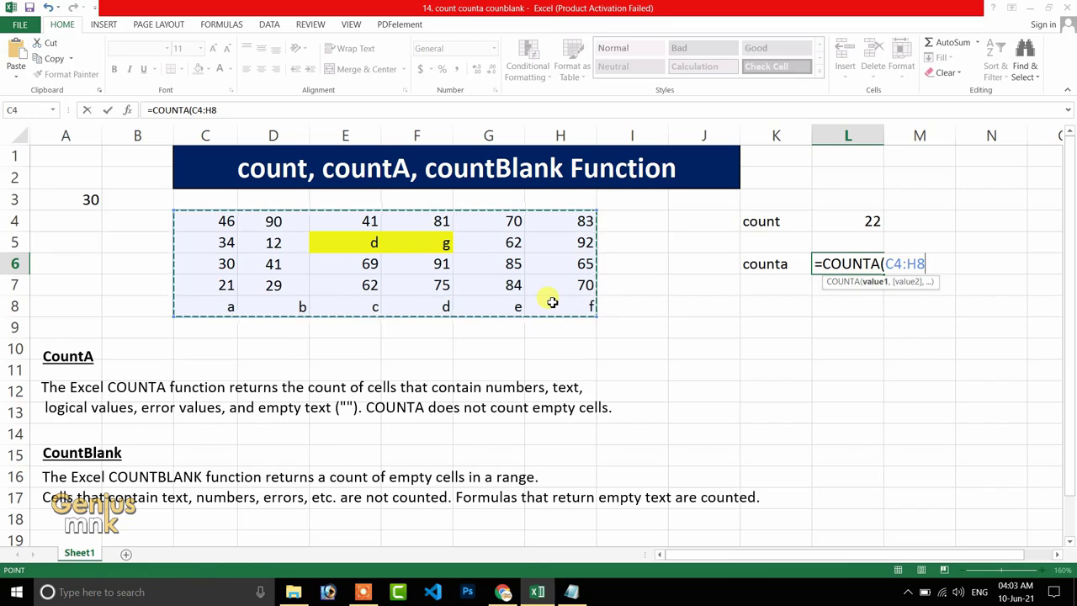
key("Return")
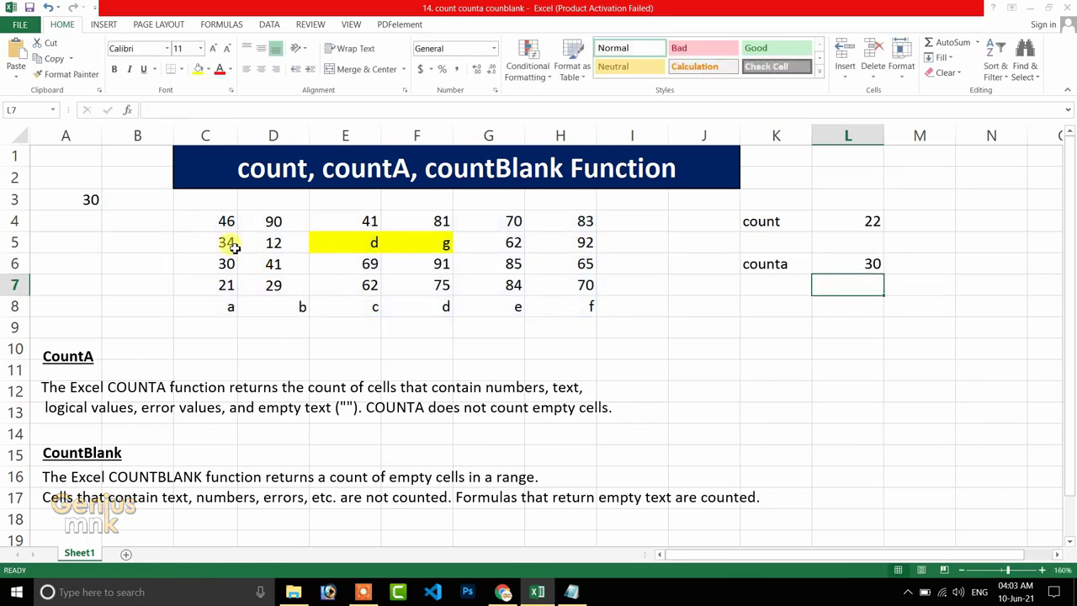
left_click_drag(212, 214, 570, 310)
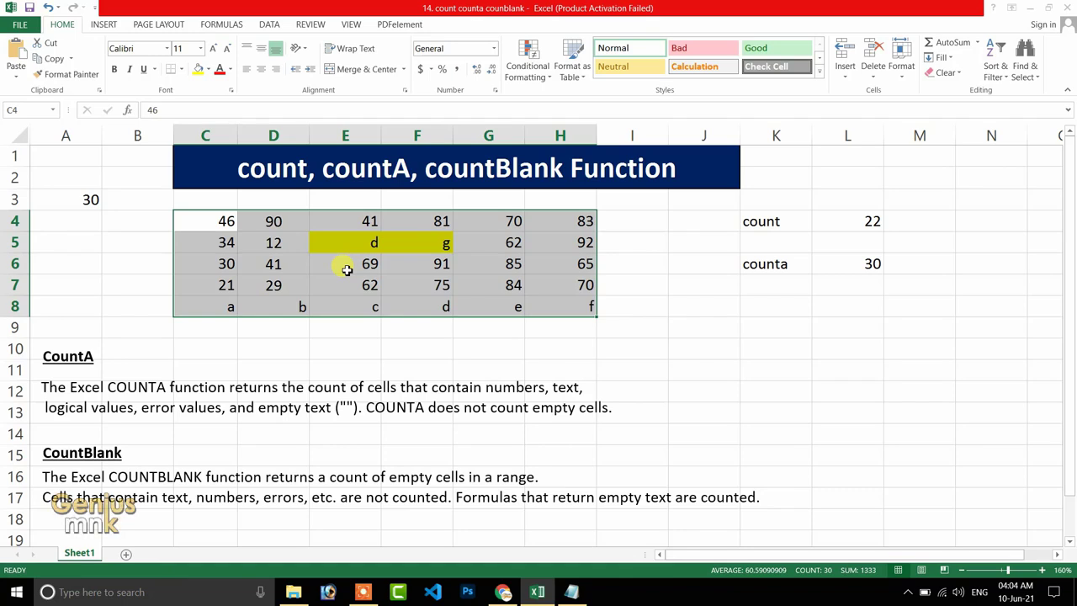
Enter the label "countblank" in cell K9 and widen column K to fit it
left_click(756, 326)
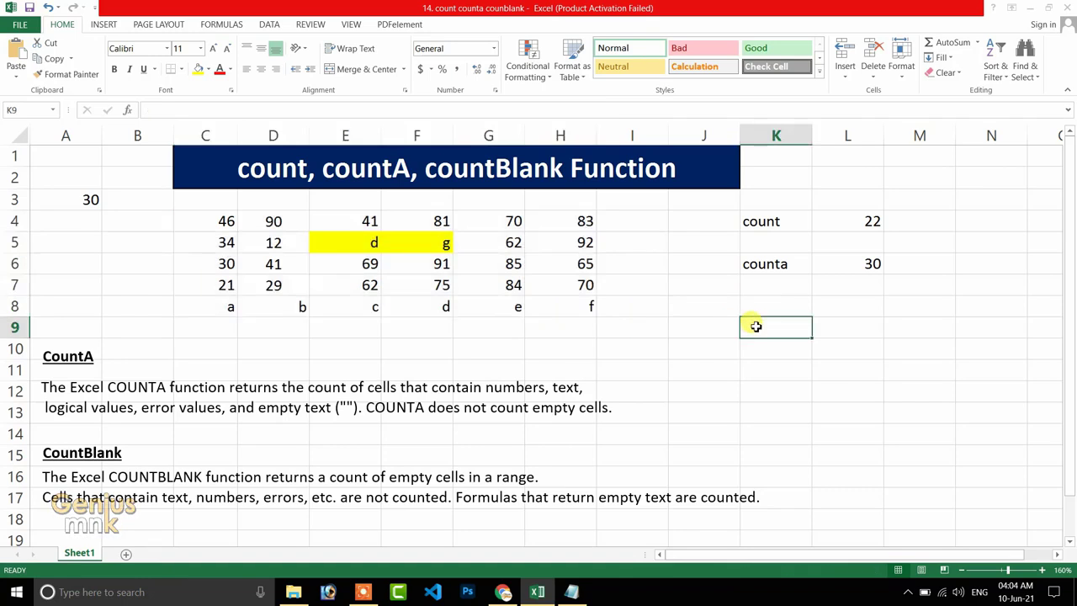
type("co")
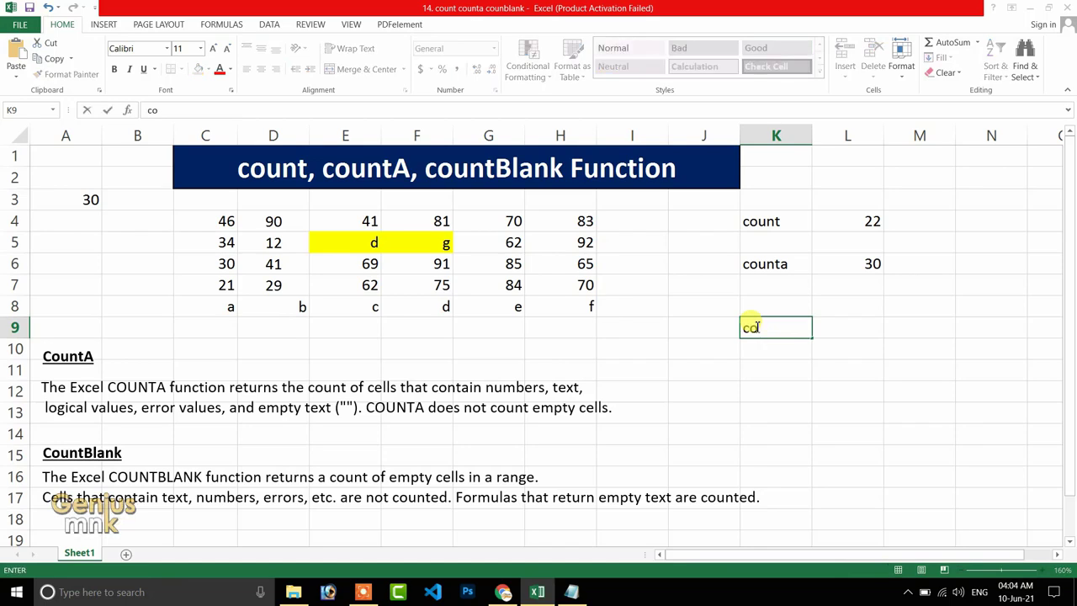
key("BackSpace")
type("ountblank")
key("Tab")
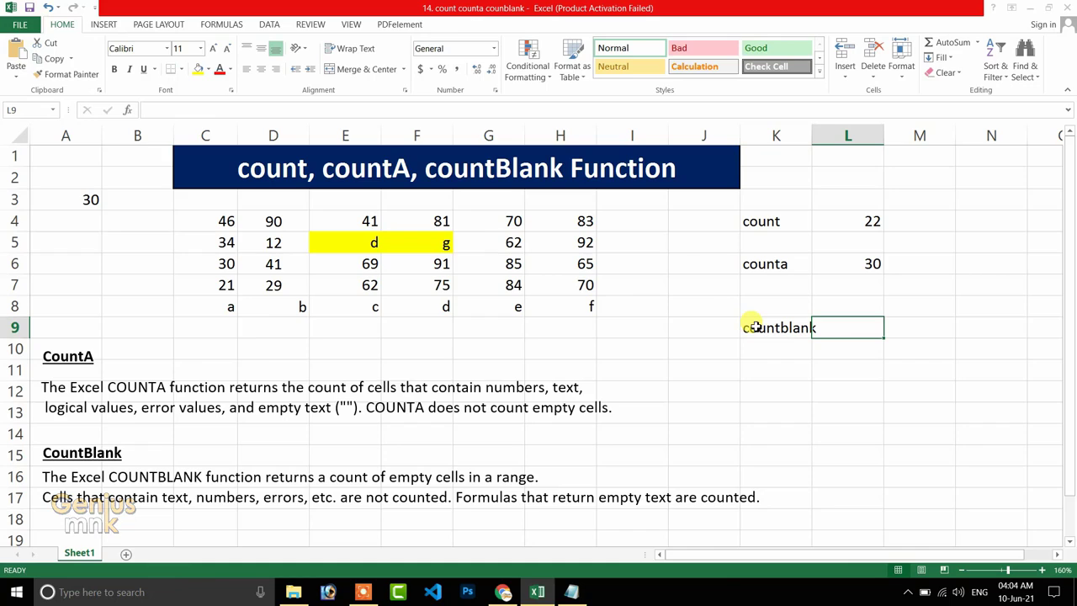
left_click_drag(814, 131, 839, 130)
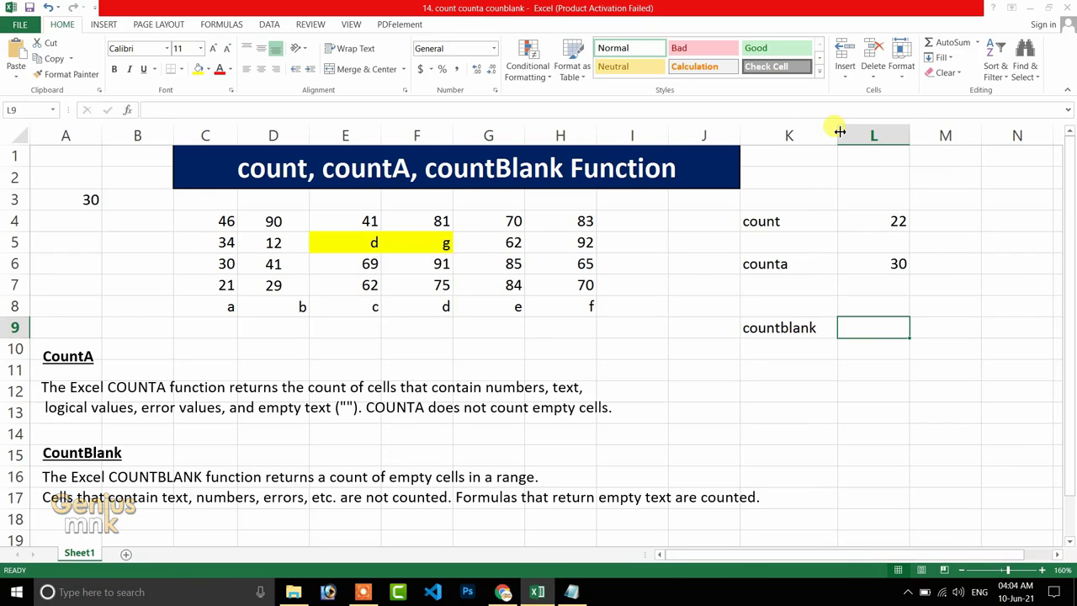
Count the empty cells of the data block in cell L9 with the formula =COUNTBLANK(C4:H8)
type("=")
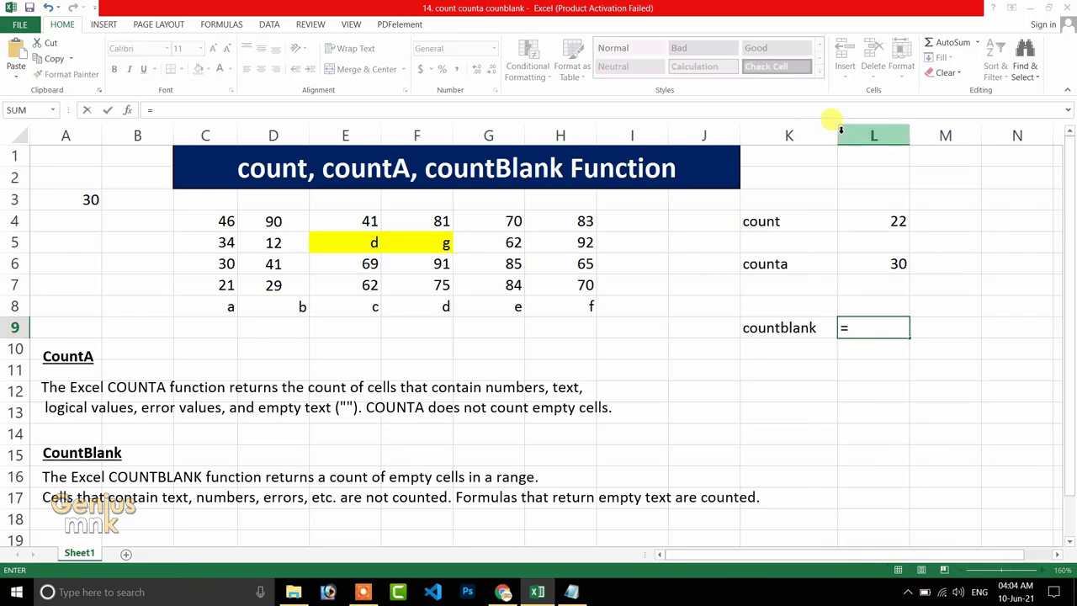
type("countbla")
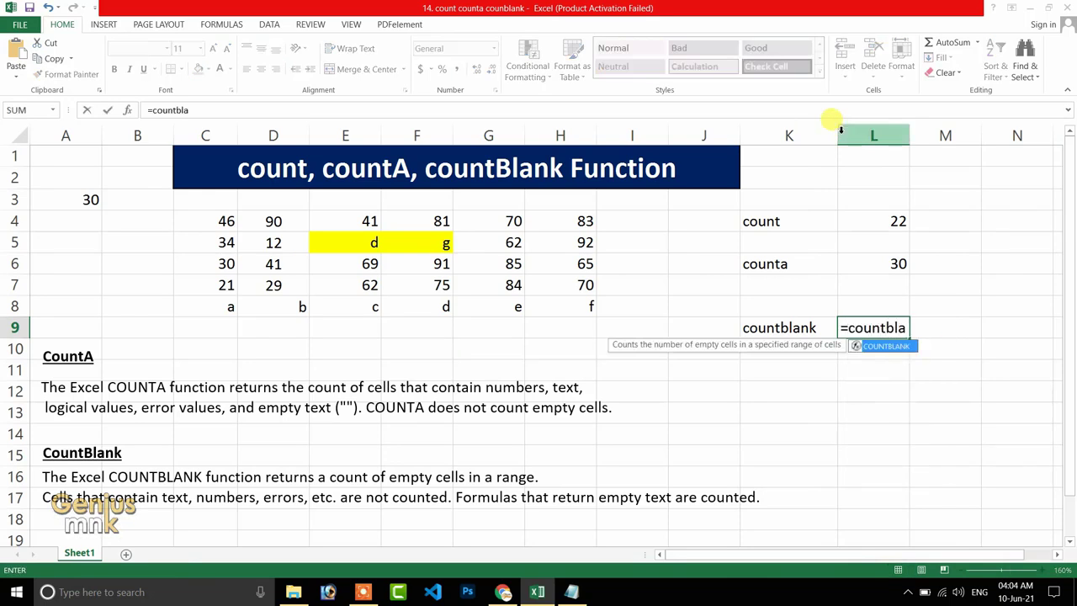
type("n")
key("Tab")
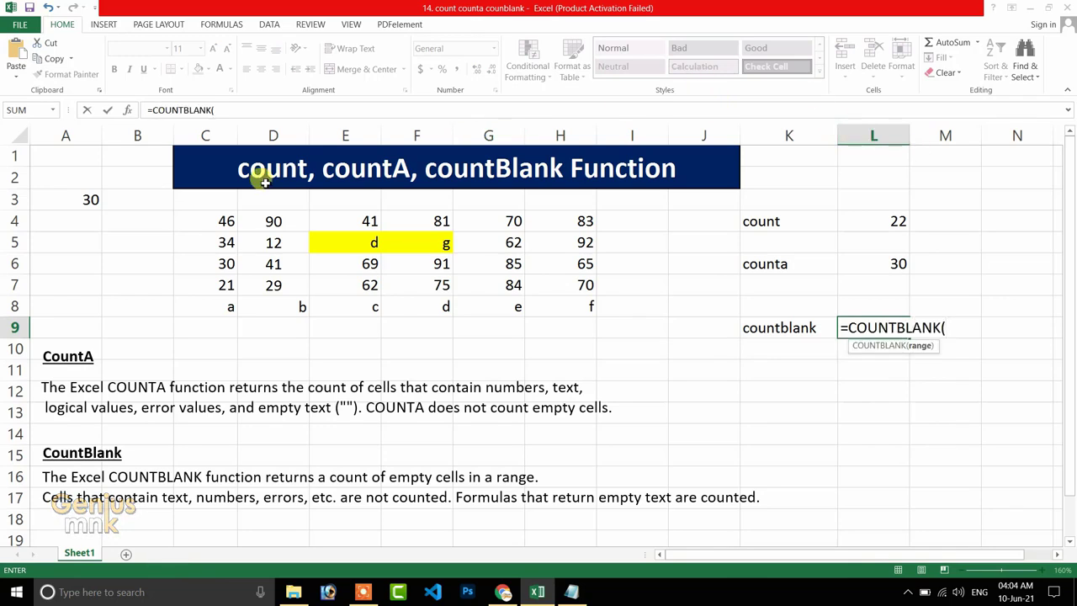
left_click_drag(192, 215, 550, 306)
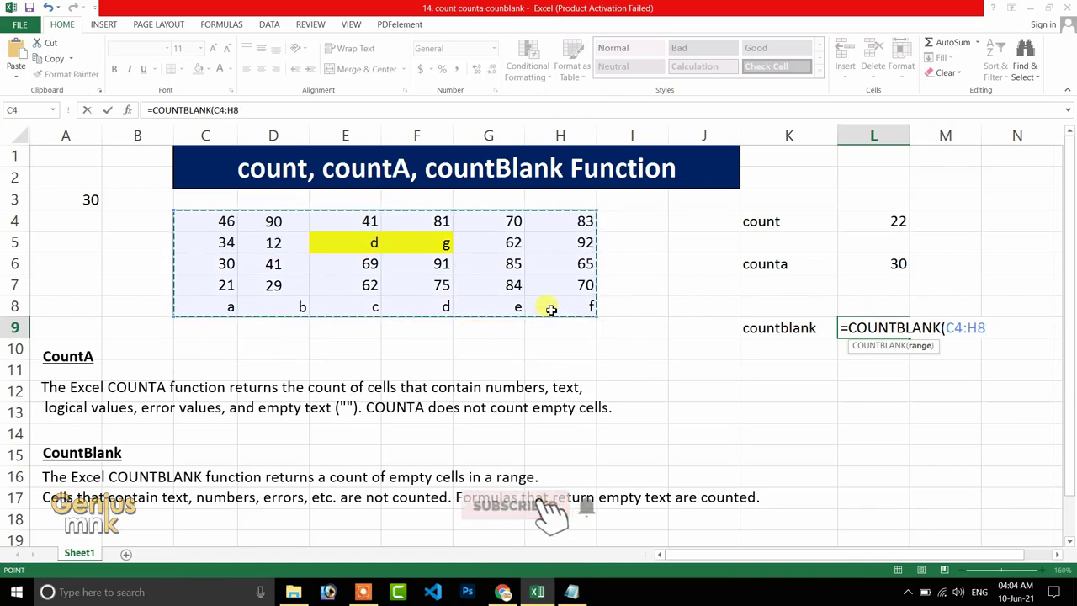
type(")")
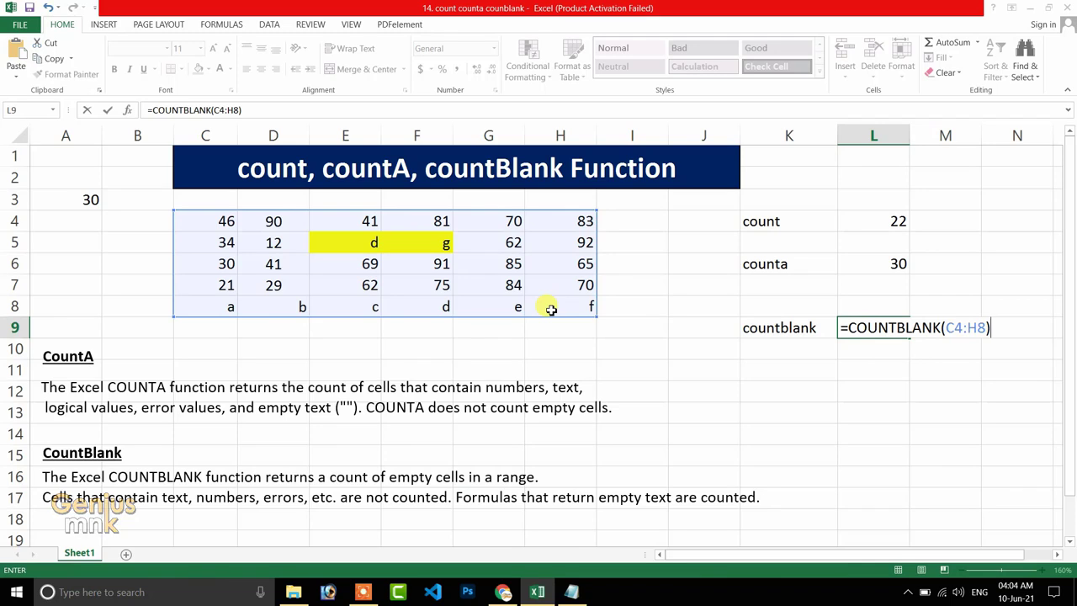
key("Return")
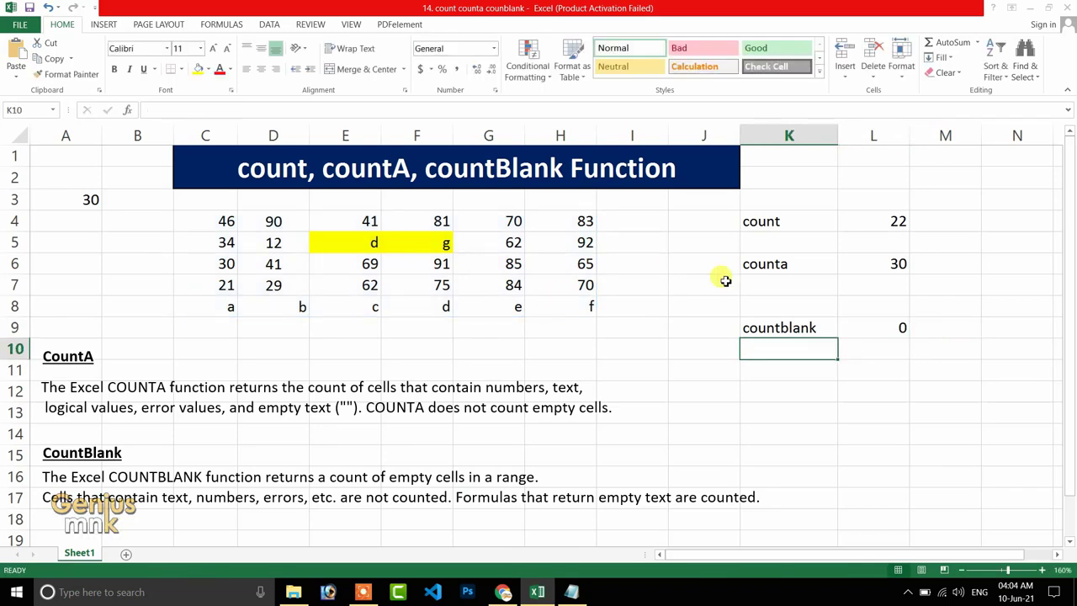
Review the COUNTBLANK formula in L9 and the range it covers
left_click(896, 325)
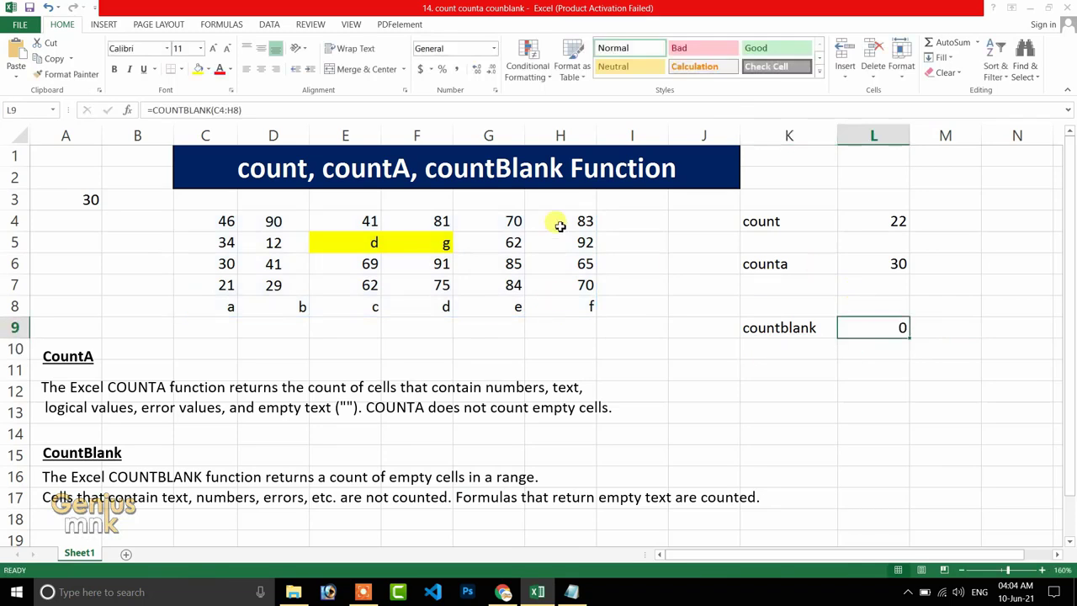
double_click(878, 329)
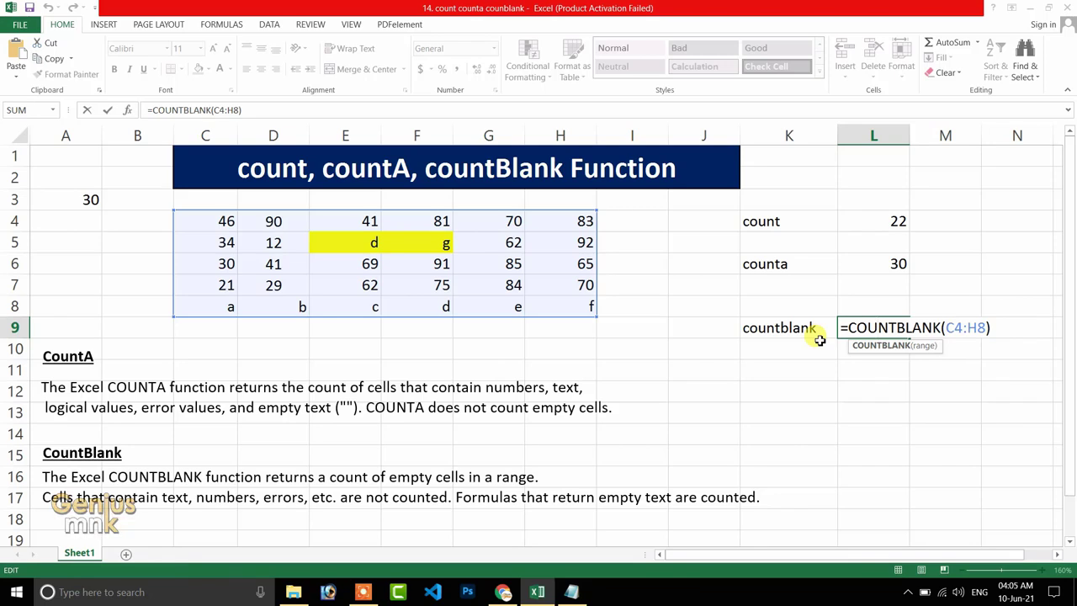
key("Return")
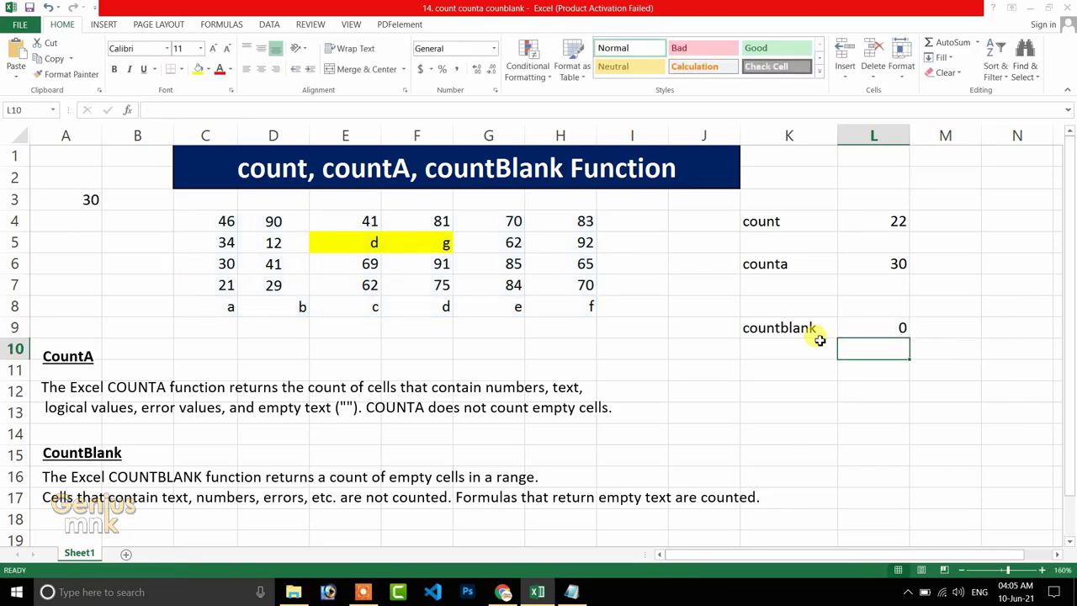
Clear the letter g from the yellow cell F5
left_click(447, 243)
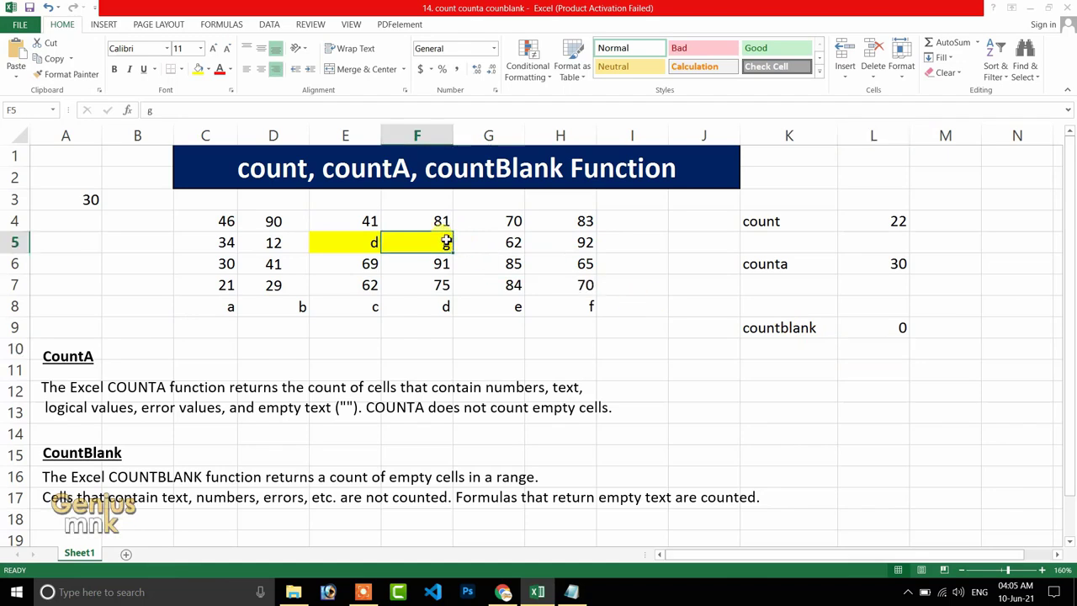
key("Delete")
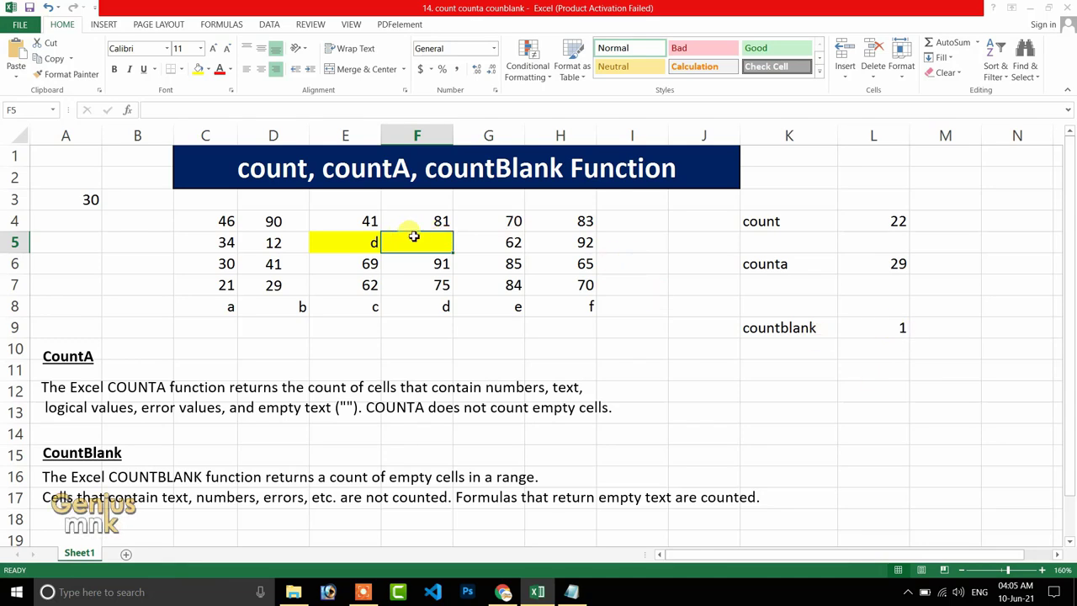
key("Return")
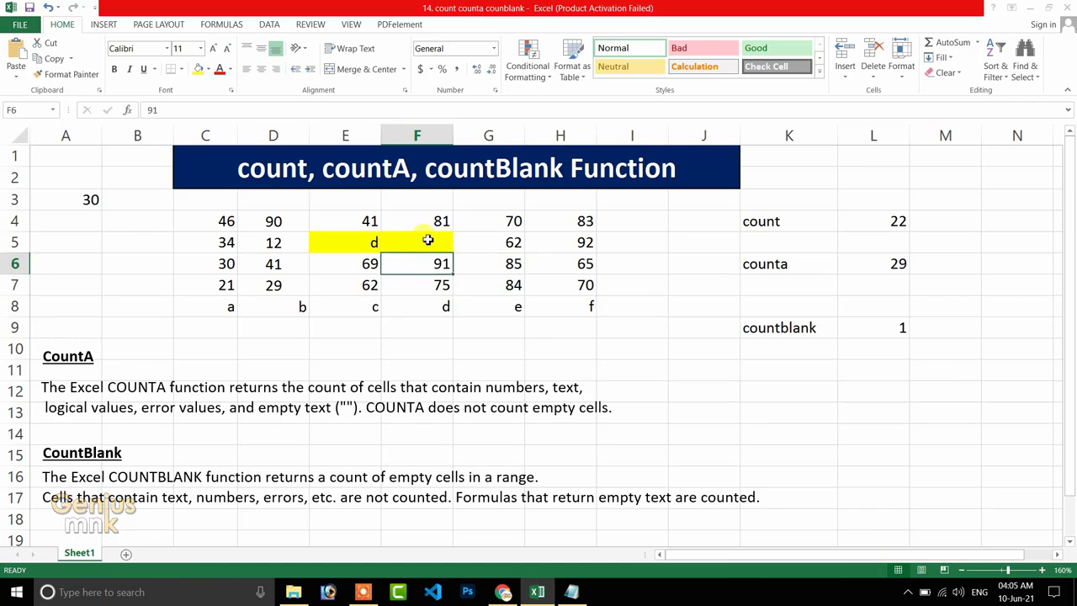
Enter a single space in the empty yellow cell F5 and inspect the cell's content
left_click(429, 242)
key("Return")
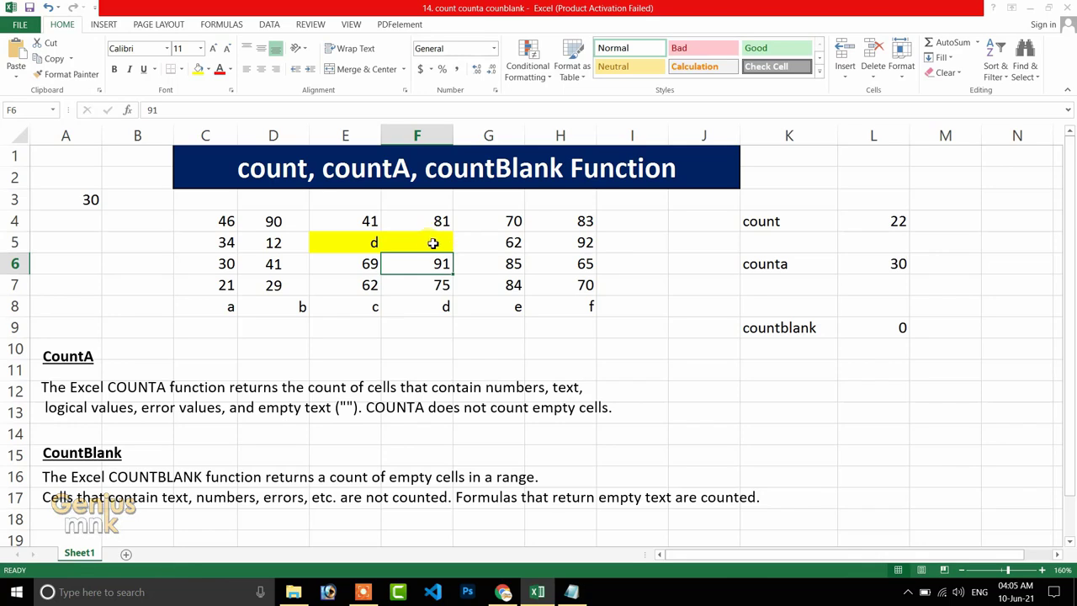
left_click(437, 242)
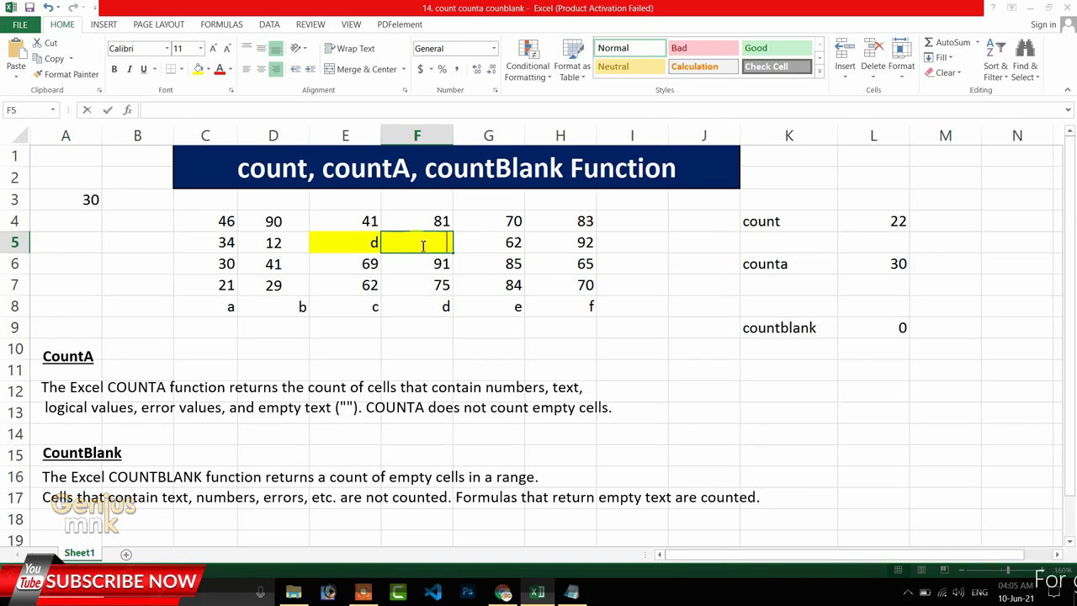
double_click(423, 242)
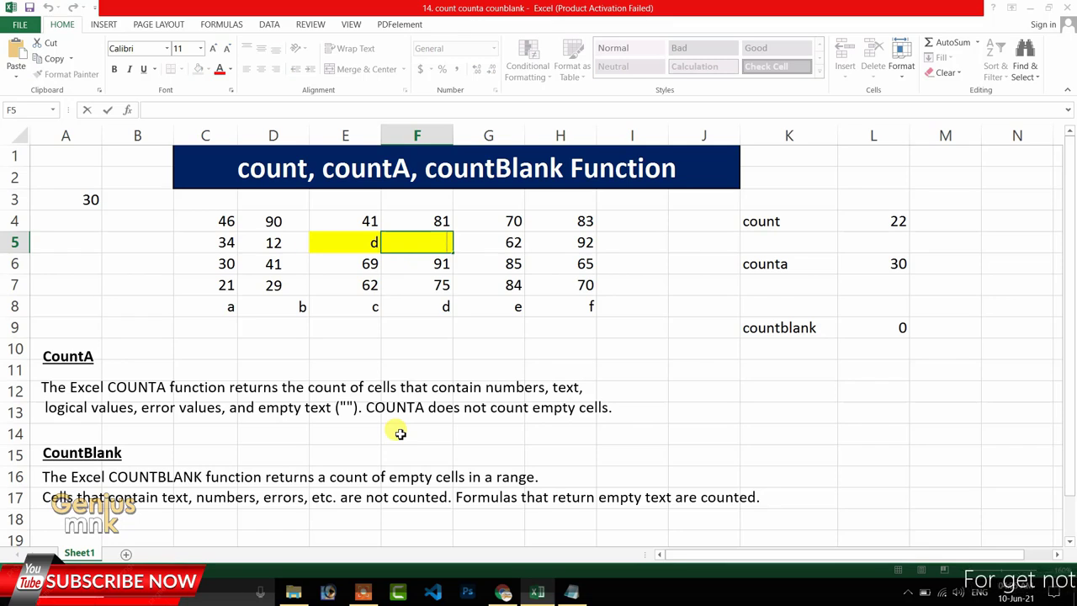
key("Escape")
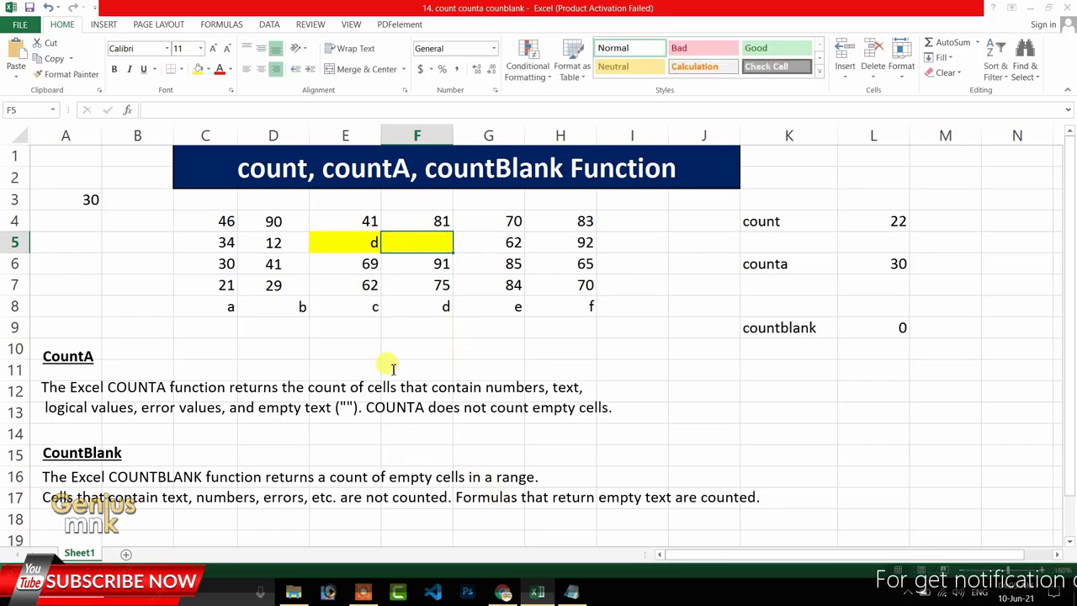
Clear the contents of both yellow cells, F5 and E5
key("Delete")
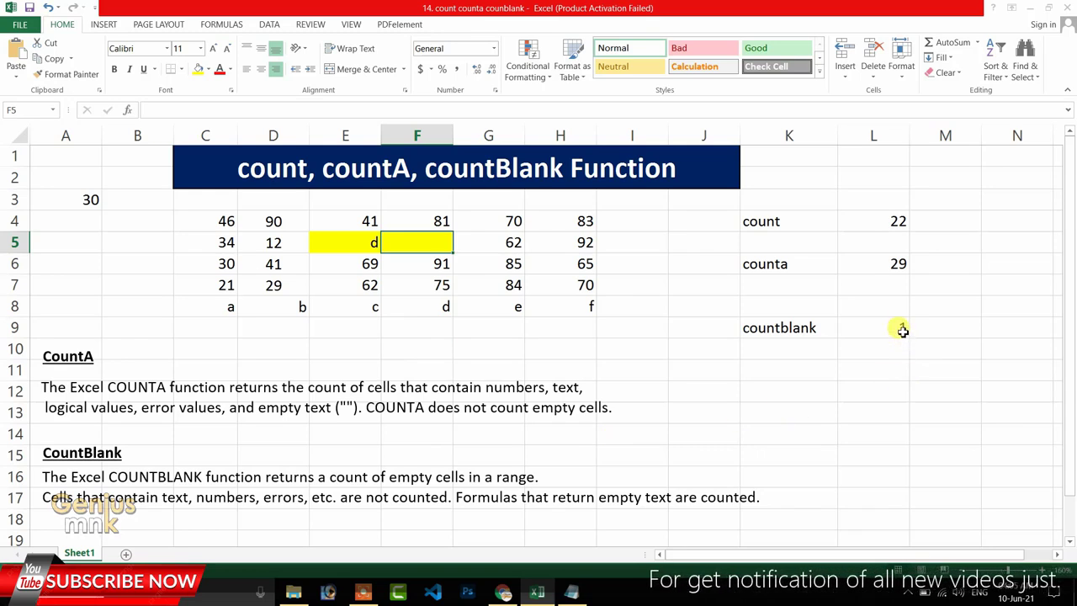
left_click(371, 242)
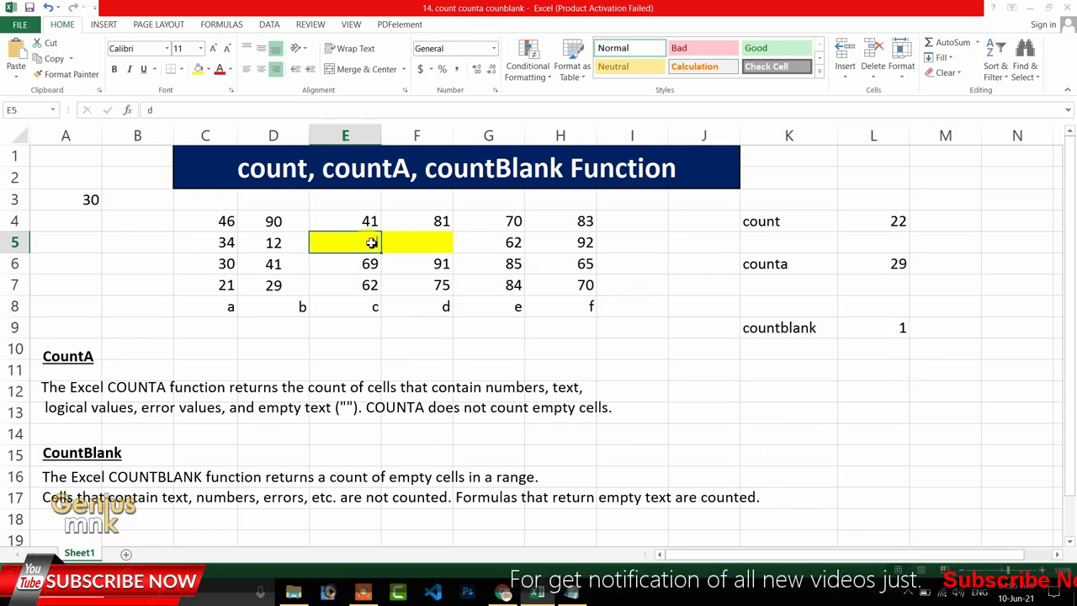
key("Delete")
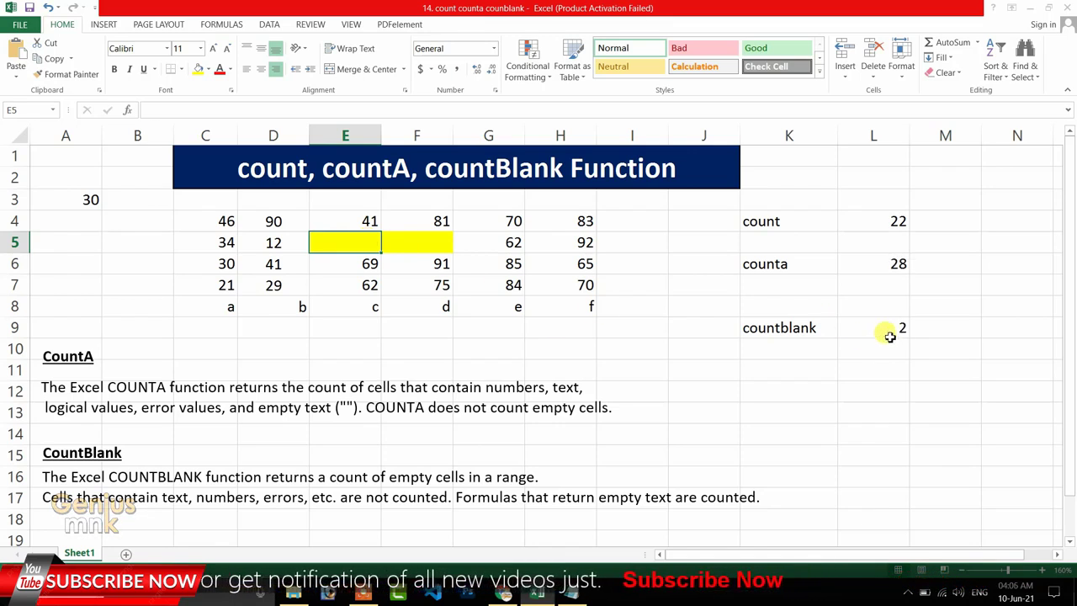
Enter a single space in the yellow cell E5 and recheck the cell
double_click(377, 243)
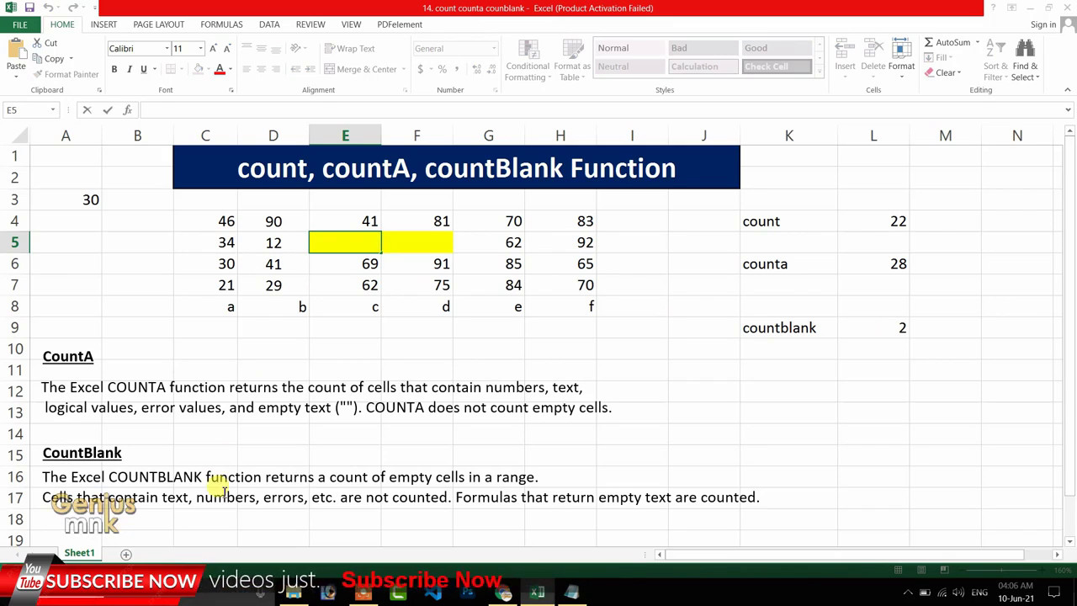
key("Return")
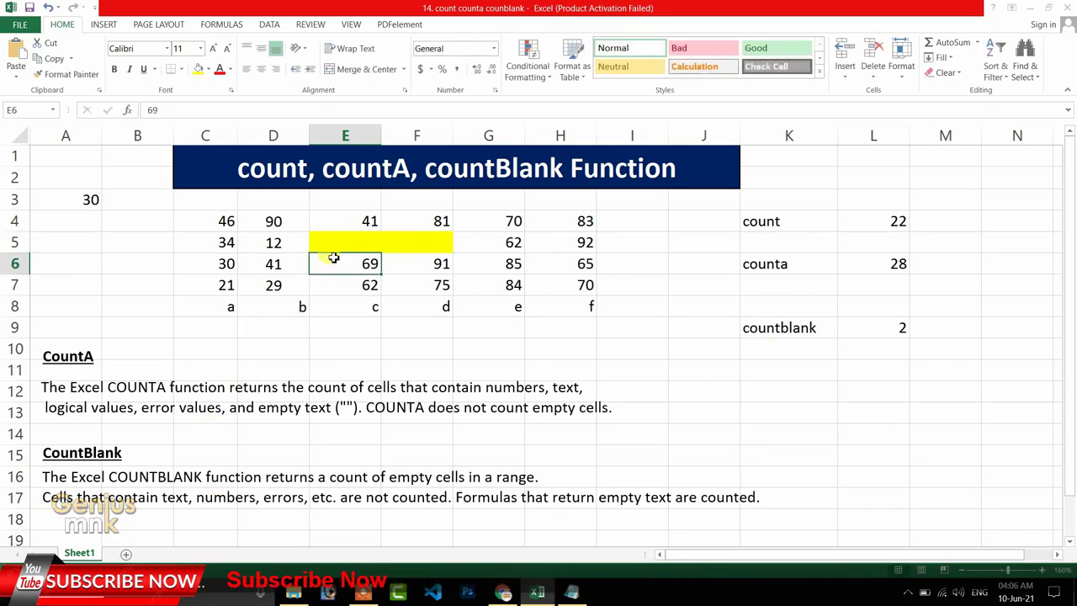
double_click(356, 245)
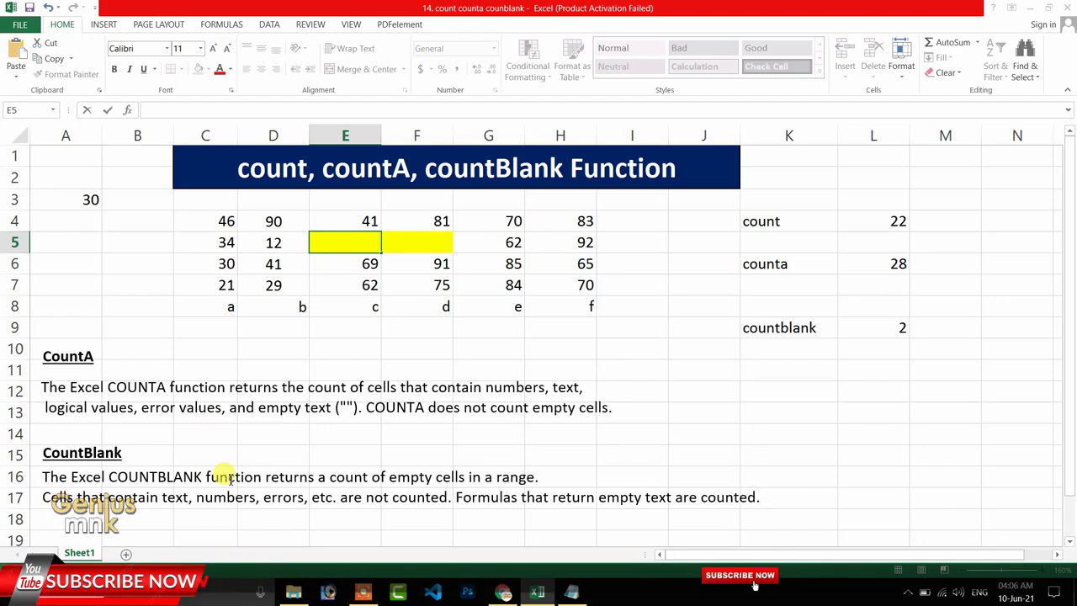
key("Return")
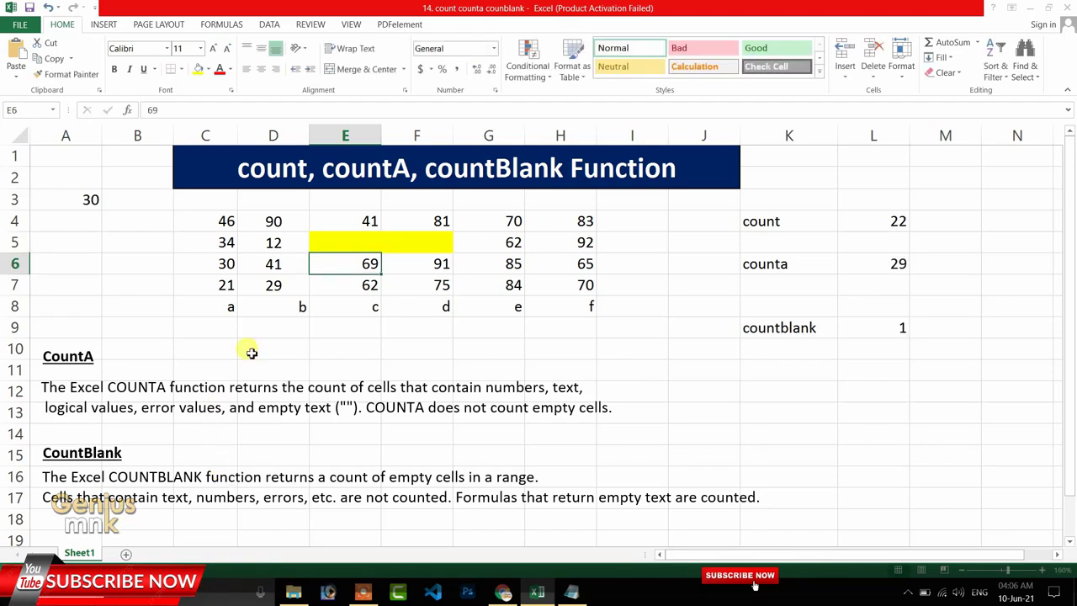
left_click(373, 241)
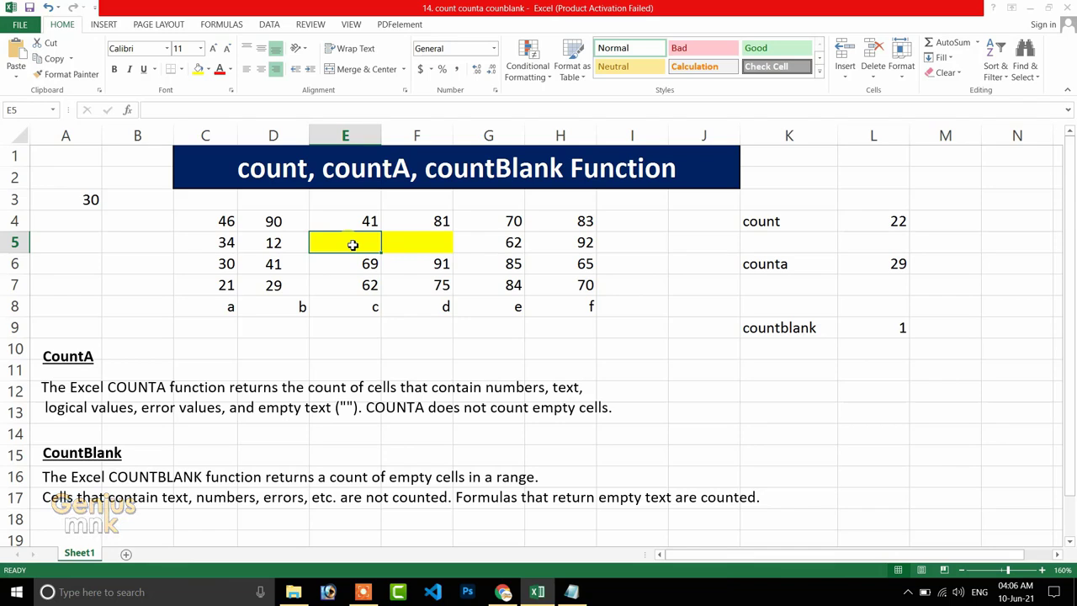
key("Return")
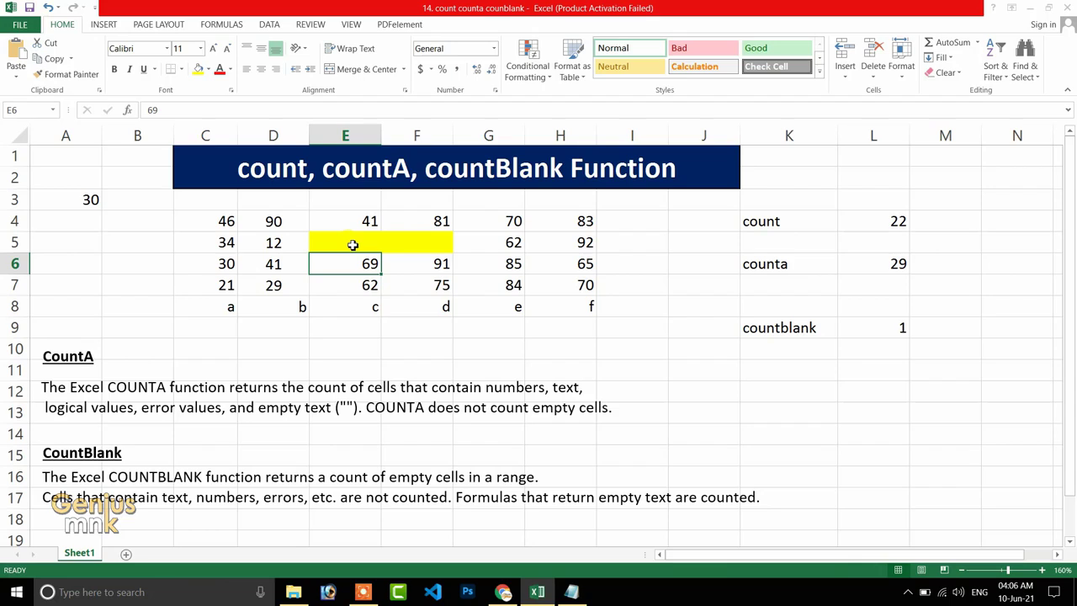